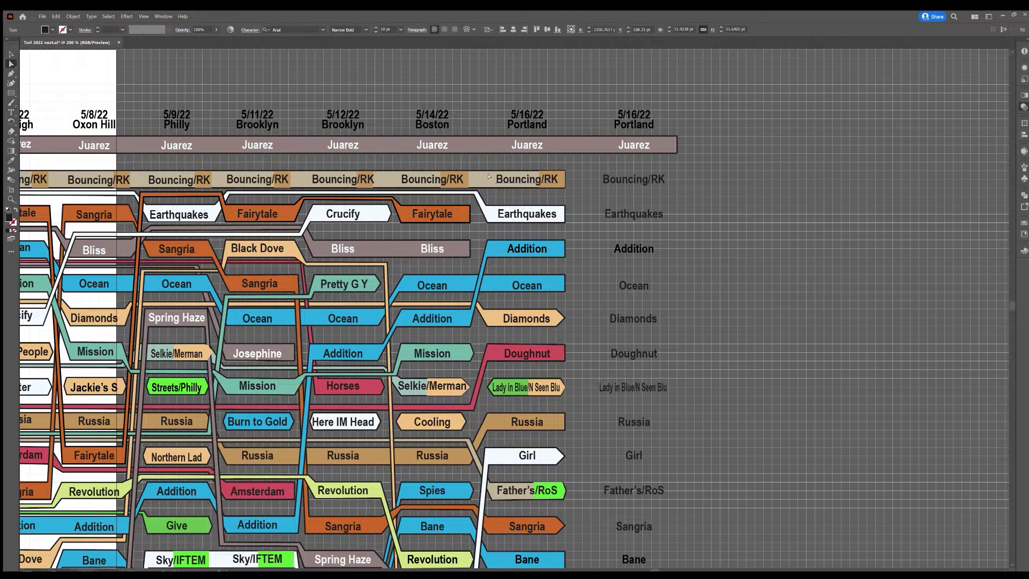
Extend the Bouncing/RK bar under the new last column's label and copy its brown RK block to the bar's new end.
{"action": "left_click_drag", "start_coordinate": [564, 187], "coordinate": [689, 192]}
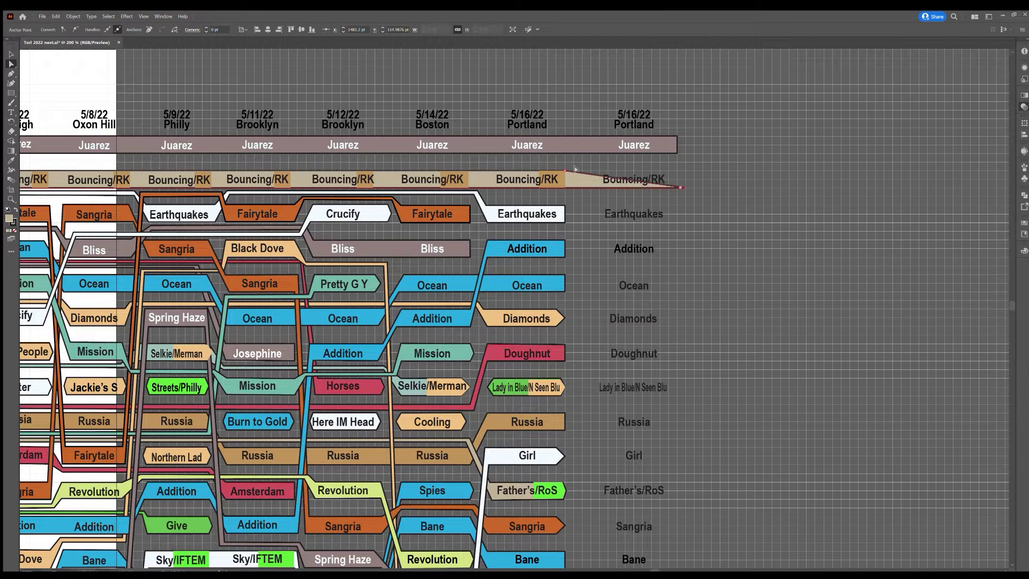
{"action": "left_click_drag", "start_coordinate": [563, 172], "coordinate": [677, 173]}
{"action": "left_click", "coordinate": [557, 176]}
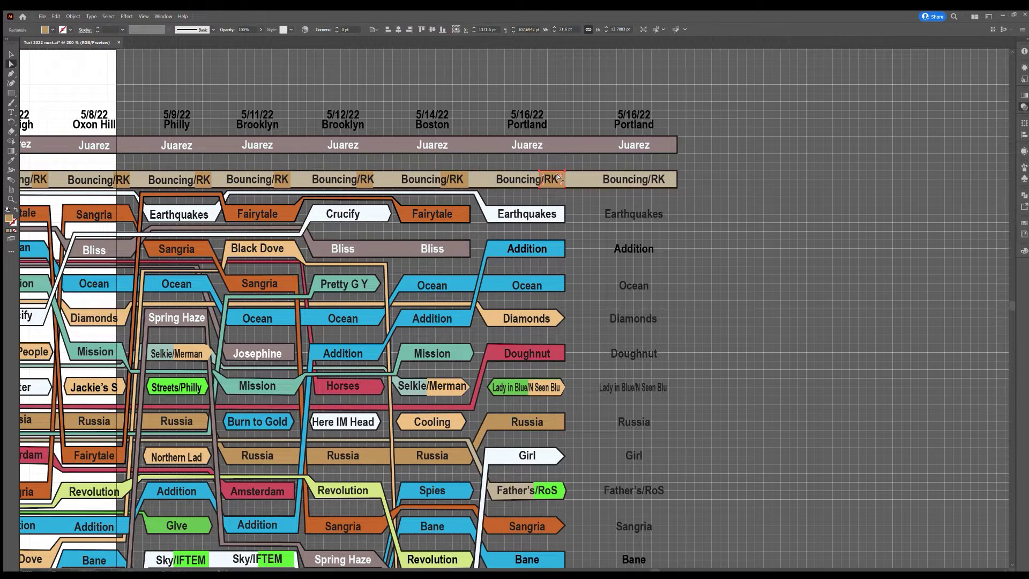
{"action": "key", "text": "shift+Right"}
{"action": "key", "text": "shift+Right"}
{"action": "key", "text": "shift+Right"}
{"action": "key", "text": "Left"}
{"action": "key", "text": "Left"}
{"action": "key", "text": "Left"}
{"action": "key", "text": "Left"}
{"action": "key", "text": "Left"}
{"action": "key", "text": "Left"}
{"action": "key", "text": "Left"}
{"action": "key", "text": "Left"}
{"action": "key", "text": "Left"}
{"action": "left_click", "coordinate": [585, 294]}
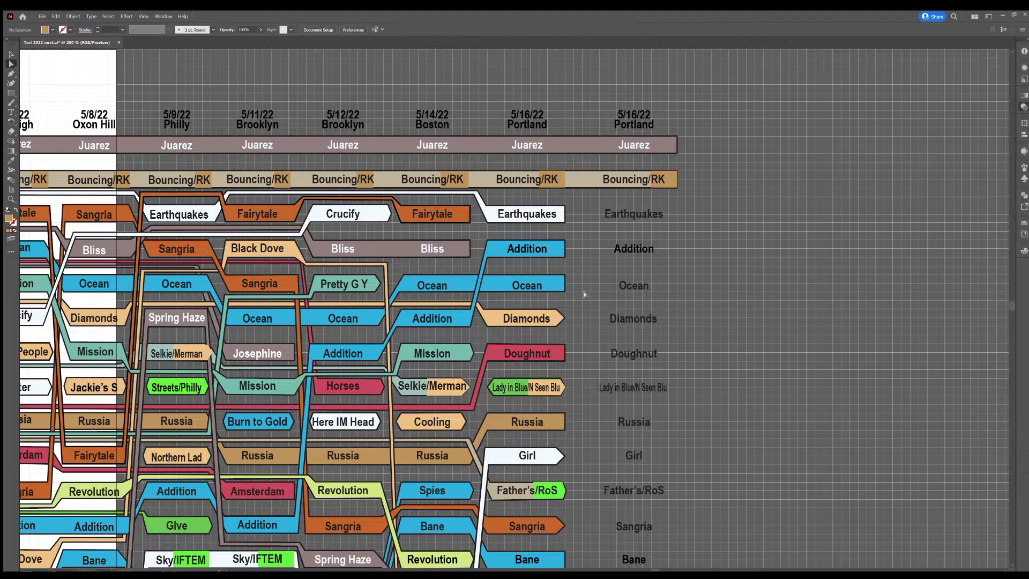
Extend the Addition bar across the new last column so it ends flush with the Juarez bar.
{"action": "left_click", "coordinate": [562, 251]}
{"action": "left_click", "coordinate": [571, 249]}
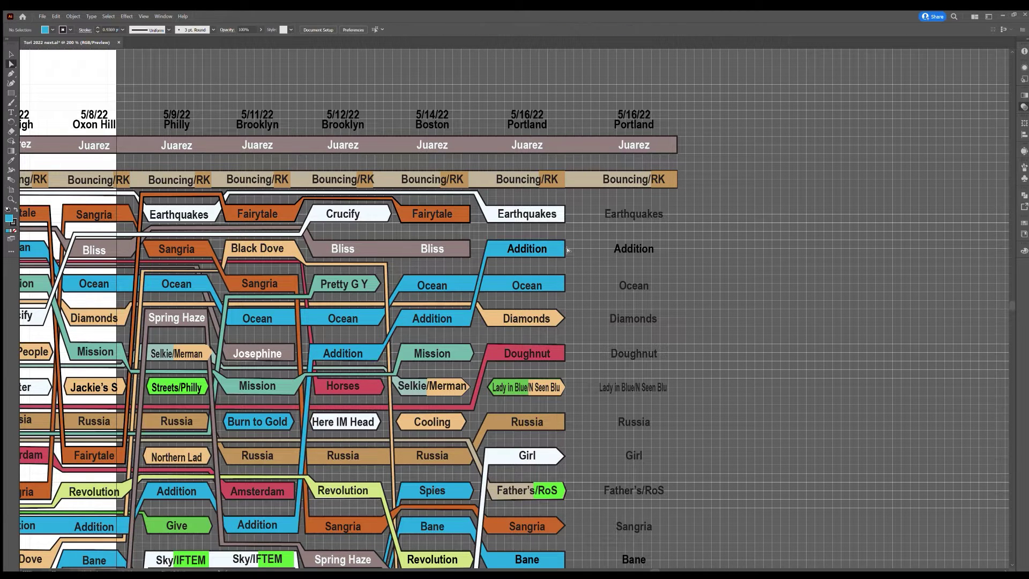
{"action": "left_click", "coordinate": [564, 247]}
{"action": "left_click_drag", "start_coordinate": [564, 248], "coordinate": [677, 248]}
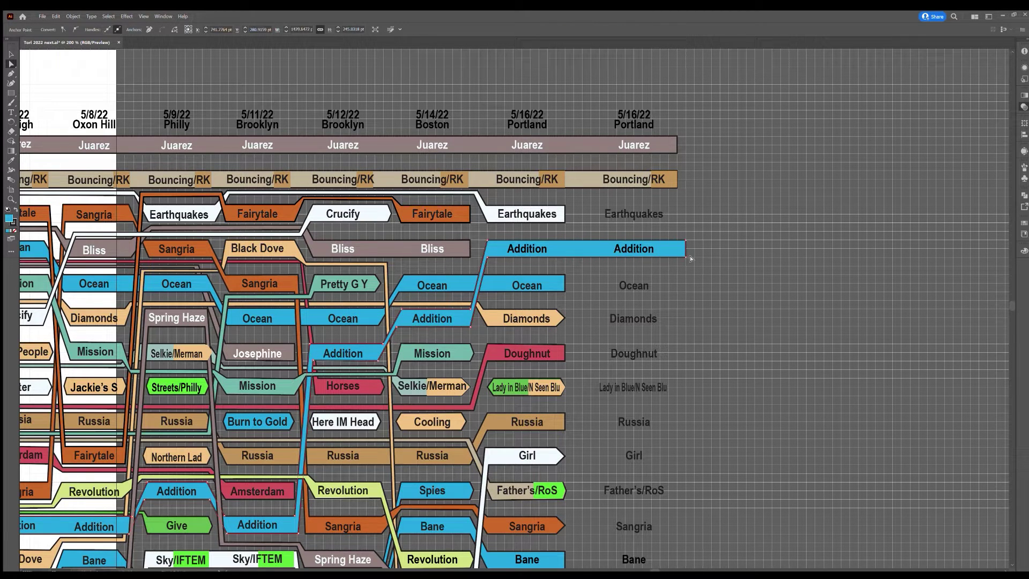
{"action": "left_click", "coordinate": [566, 286]}
{"action": "left_click", "coordinate": [562, 283]}
Replace the new column's Earthquakes label with Fairytale and its Diamonds label with Crucify.
{"action": "double_click", "coordinate": [631, 217]}
{"action": "key", "text": "ctrl+a"}
{"action": "type", "text": "Fair"}
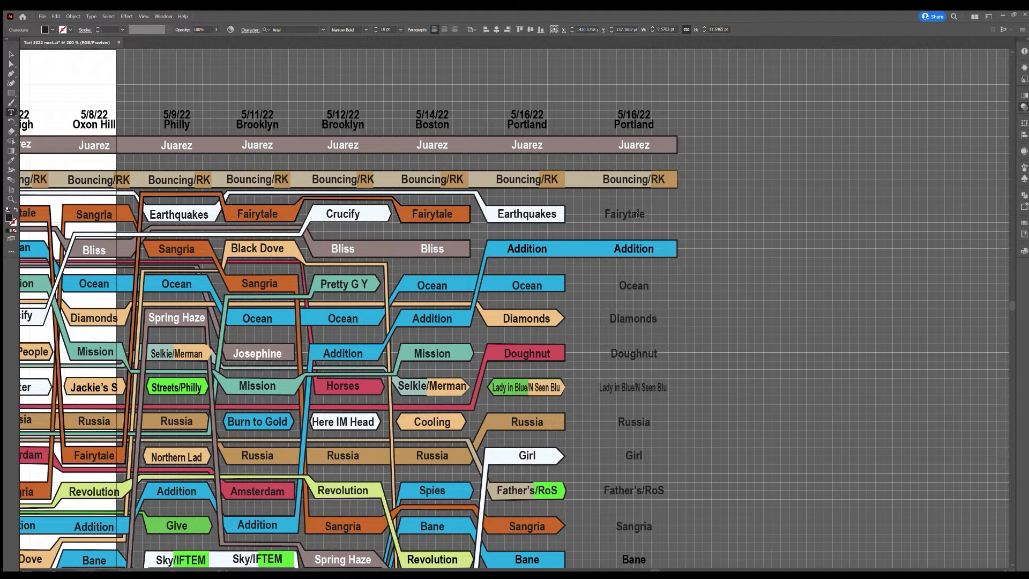
{"action": "double_click", "coordinate": [635, 318]}
{"action": "type", "text": "Crucify"}
Replace the new column's Doughnut label with Purple People and the Lady in Blue/N Seen Blu label with Snow Cherries.
{"action": "double_click", "coordinate": [641, 358]}
{"action": "type", "text": "Purple People"}
{"action": "left_click_drag", "start_coordinate": [667, 387], "coordinate": [599, 389]}
{"action": "type", "text": "Snow Cherries"}
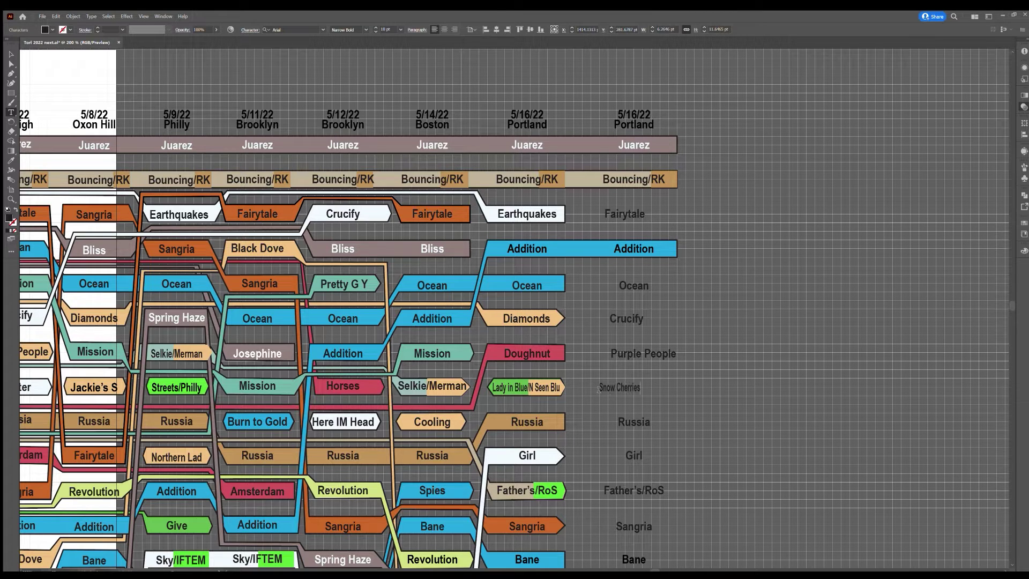
Replace the new column's Girl label with Your Cloud and the Father's/RoS label with Revolution.
{"action": "type", "text": "Your Clou"}
{"action": "left_click_drag", "start_coordinate": [662, 490], "coordinate": [602, 492]}
{"action": "type", "text": "Revolution"}
Replace the new column's Sangria label with Bane and the original Bane label below it with Siren.
{"action": "scroll", "coordinate": [605, 493], "scroll_direction": "down", "scroll_amount": 3}
{"action": "double_click", "coordinate": [633, 507]}
{"action": "type", "text": "Bane"}
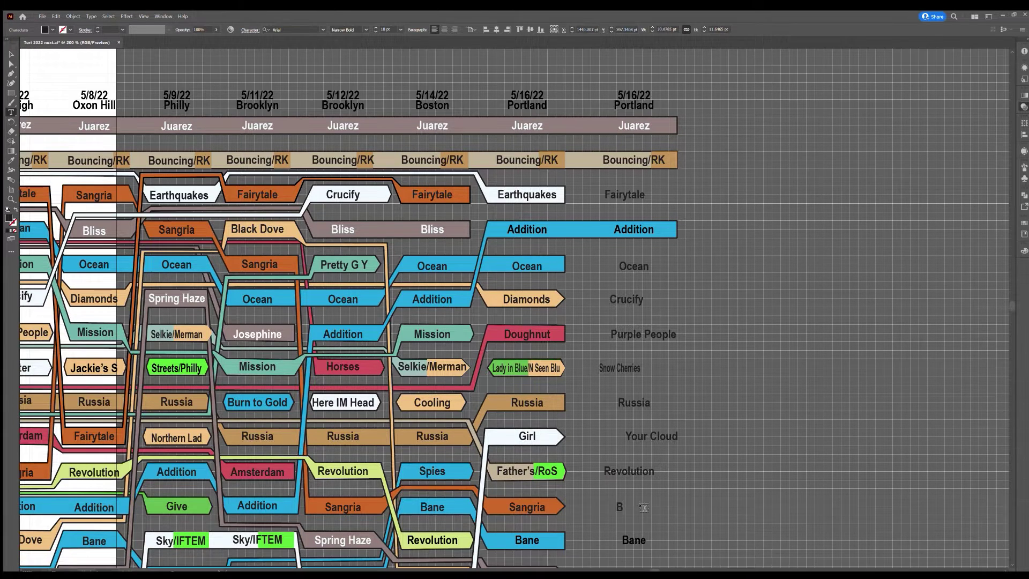
{"action": "scroll", "coordinate": [631, 512], "scroll_direction": "down", "scroll_amount": 4}
{"action": "double_click", "coordinate": [631, 513]}
{"action": "type", "text": "Siren"}
Replace the new column's Spring Haze label with Bliss and make its text black.
{"action": "scroll", "coordinate": [631, 513], "scroll_direction": "down", "scroll_amount": 1}
{"action": "left_click_drag", "start_coordinate": [662, 516], "coordinate": [630, 512]}
{"action": "type", "text": "Bliss"}
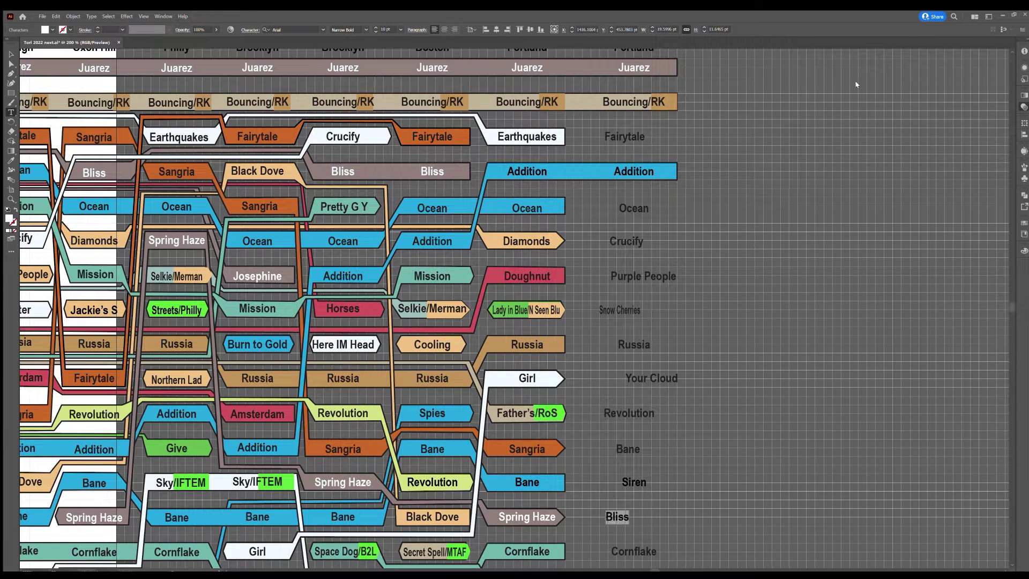
{"action": "scroll", "coordinate": [618, 435], "scroll_direction": "down", "scroll_amount": 3}
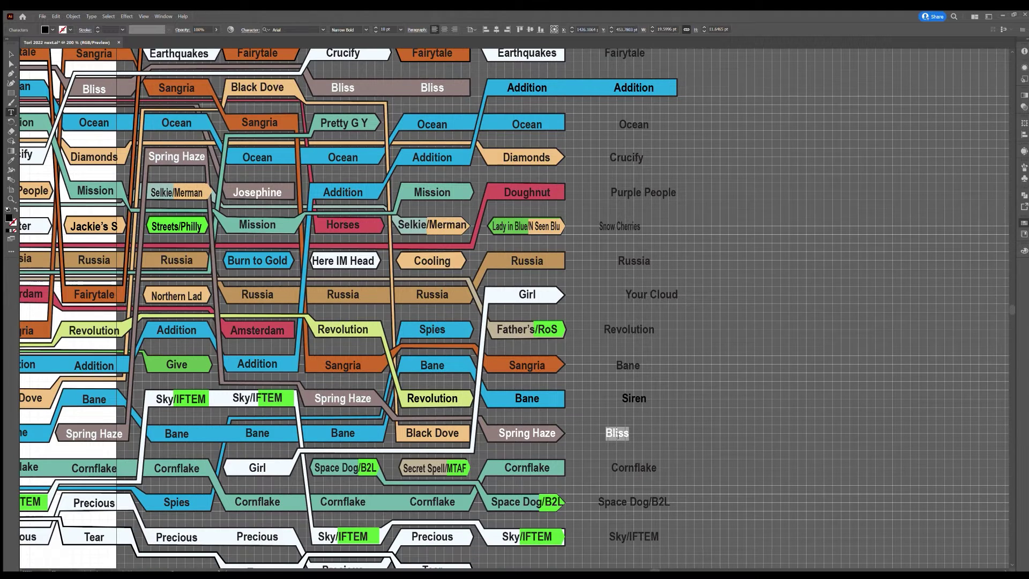
{"action": "type", "text": "a"}
Extend the Cornflake bar across the new last column to the end of the bars above.
{"action": "left_click", "coordinate": [11, 64]}
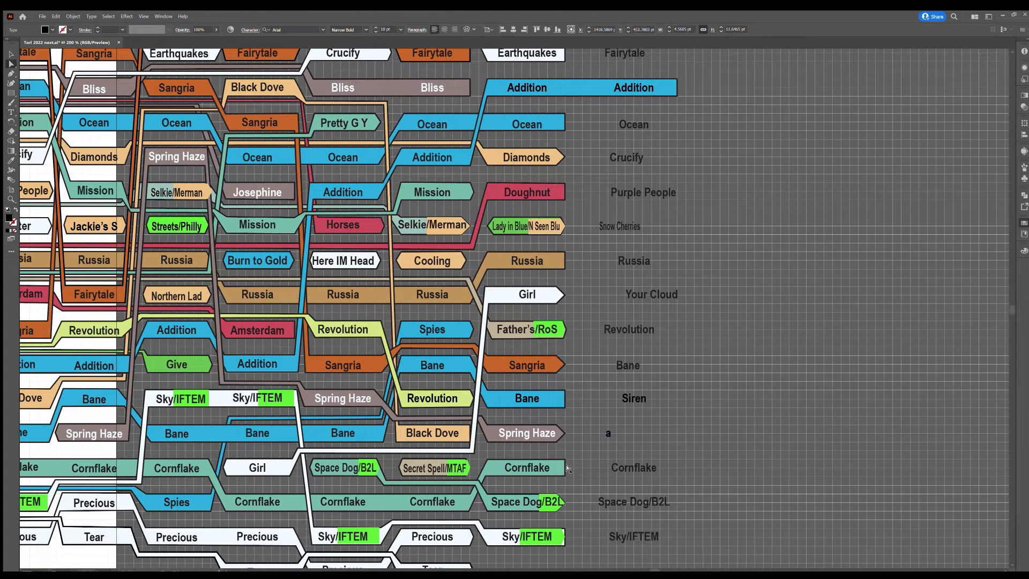
{"action": "left_click", "coordinate": [565, 468]}
{"action": "left_click_drag", "start_coordinate": [565, 467], "coordinate": [689, 471]}
Restore the accidentally overwritten label below Siren so it reads Bliss.
{"action": "double_click", "coordinate": [607, 433]}
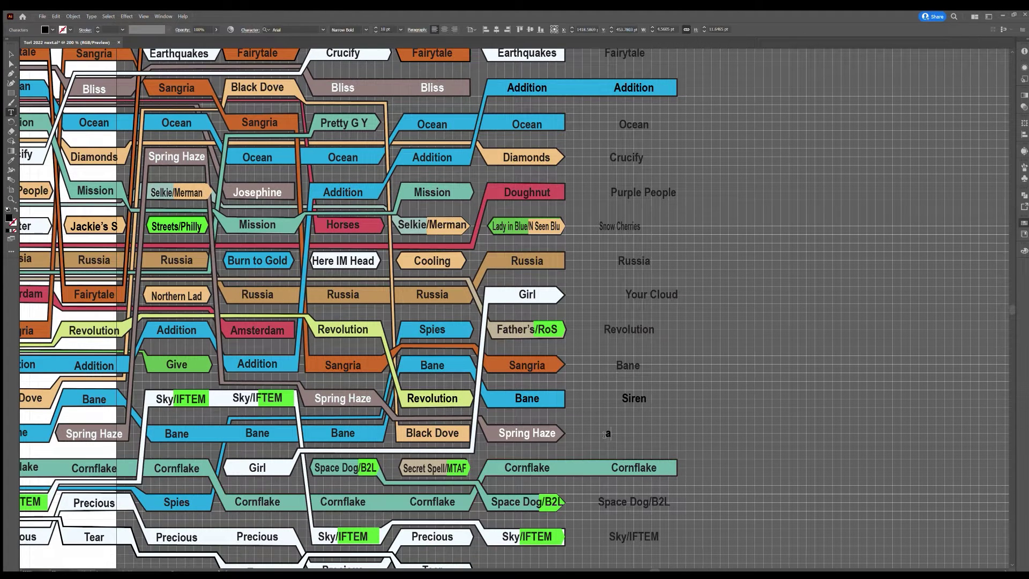
{"action": "left_click", "coordinate": [9, 54]}
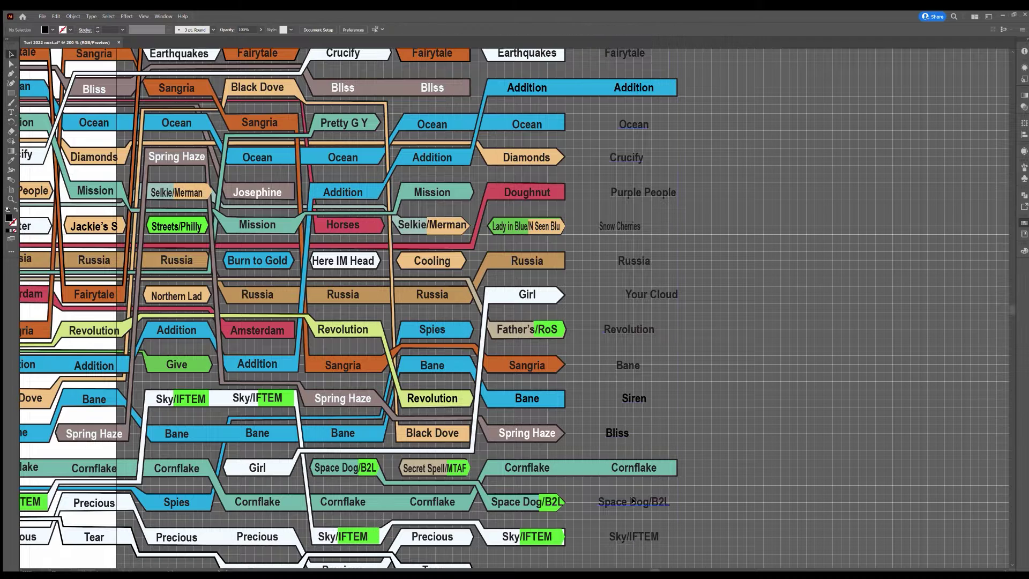
Replace the new column's Space Dog/B2L label with Precious and the Sky/IFTEM label with Black Dove.
{"action": "double_click", "coordinate": [663, 503]}
{"action": "left_click_drag", "start_coordinate": [668, 504], "coordinate": [597, 507]}
{"action": "key", "text": "BackSpace"}
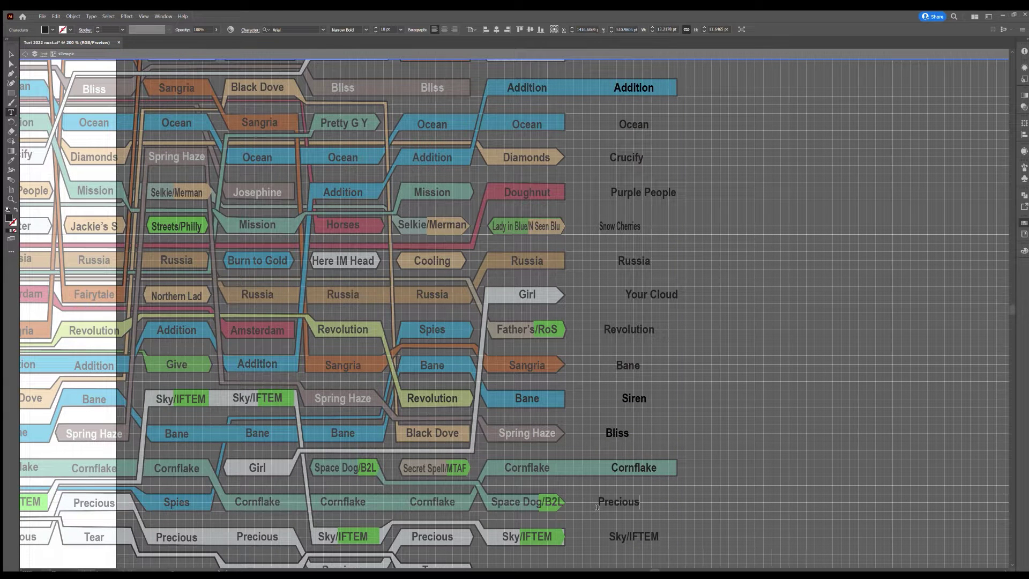
{"action": "left_click_drag", "start_coordinate": [656, 536], "coordinate": [609, 536]}
{"action": "type", "text": "Black Dov"}
{"action": "key", "text": "Escape"}
{"action": "left_click", "coordinate": [629, 468]}
{"action": "key", "text": "Escape"}
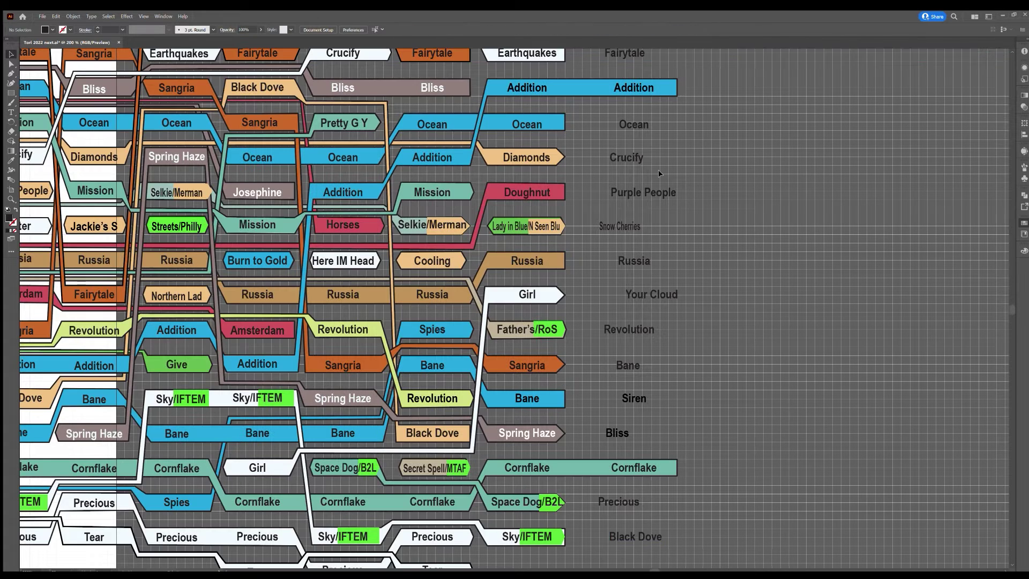
Ungroup the new column's text labels and align them horizontally on their centers.
{"action": "scroll", "coordinate": [631, 72], "scroll_direction": "up", "scroll_amount": 4}
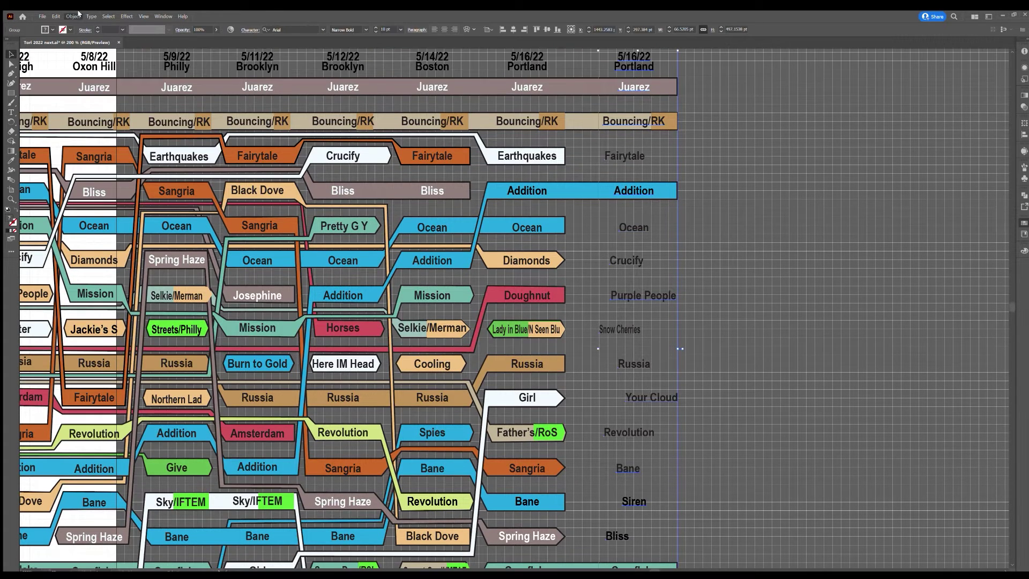
{"action": "key", "text": "ctrl+shift+g"}
{"action": "left_click", "coordinate": [496, 29]}
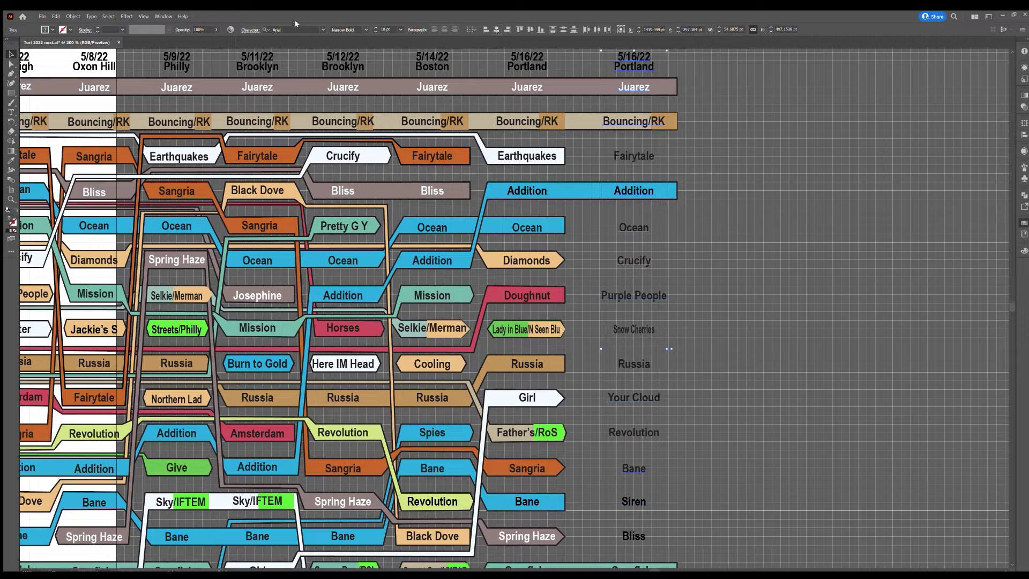
{"action": "left_click", "coordinate": [705, 165]}
Extend the Ocean bar across the new last column to line up with the Addition bar's end.
{"action": "key", "text": "a"}
{"action": "left_click_drag", "start_coordinate": [564, 232], "coordinate": [581, 232]}
{"action": "key", "text": "shift+Right"}
{"action": "key", "text": "shift+Right"}
{"action": "key", "text": "shift+Right"}
{"action": "key", "text": "shift+Right"}
{"action": "key", "text": "shift+Right"}
{"action": "key", "text": "shift+Right"}
{"action": "key", "text": "shift+Right"}
{"action": "left_click", "coordinate": [578, 252]}
Extend the Russia bar across the new last column to line up with the other bars' ends.
{"action": "scroll", "coordinate": [599, 343], "scroll_direction": "down", "scroll_amount": 1}
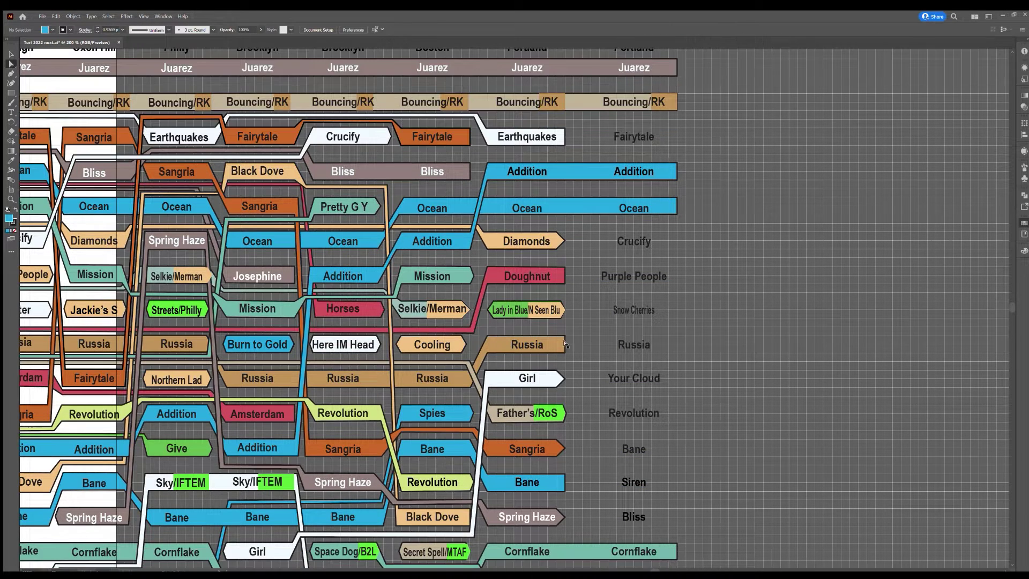
{"action": "left_click", "coordinate": [564, 344]}
{"action": "key", "text": "shift+Right"}
{"action": "key", "text": "shift+Right"}
{"action": "key", "text": "shift+Right"}
{"action": "key", "text": "shift+Right"}
{"action": "key", "text": "shift+Right"}
{"action": "key", "text": "shift+Right"}
{"action": "key", "text": "shift+Right"}
{"action": "key", "text": "shift+Right"}
{"action": "key", "text": "shift+Right"}
Stretch the end of the 5/14 Boston Revolution bar past the Bane bar of 5/16 Portland toward the new column.
{"action": "scroll", "coordinate": [669, 349], "scroll_direction": "down", "scroll_amount": 2}
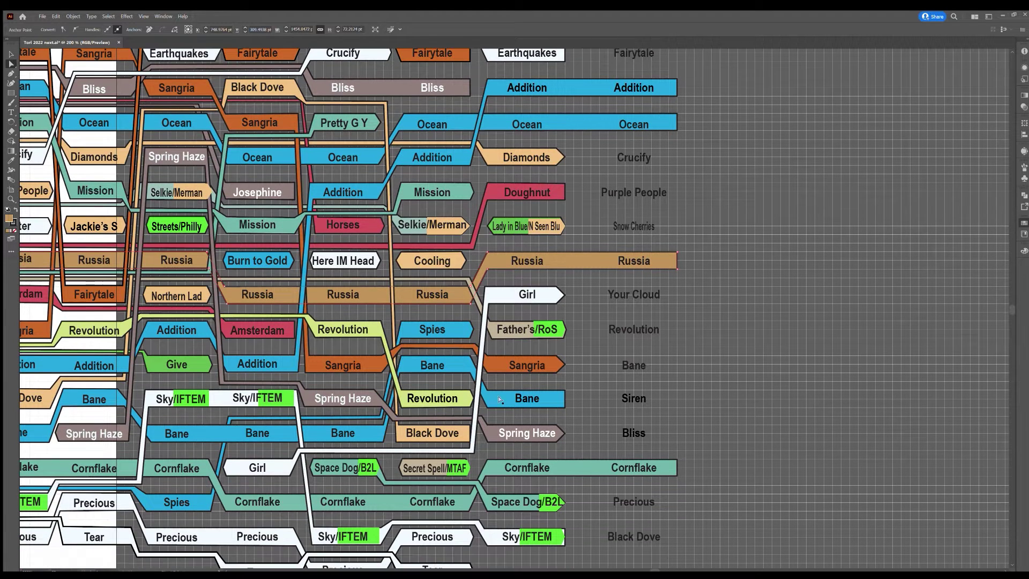
{"action": "left_click_drag", "start_coordinate": [473, 398], "coordinate": [579, 386]}
{"action": "key", "text": "plus"}
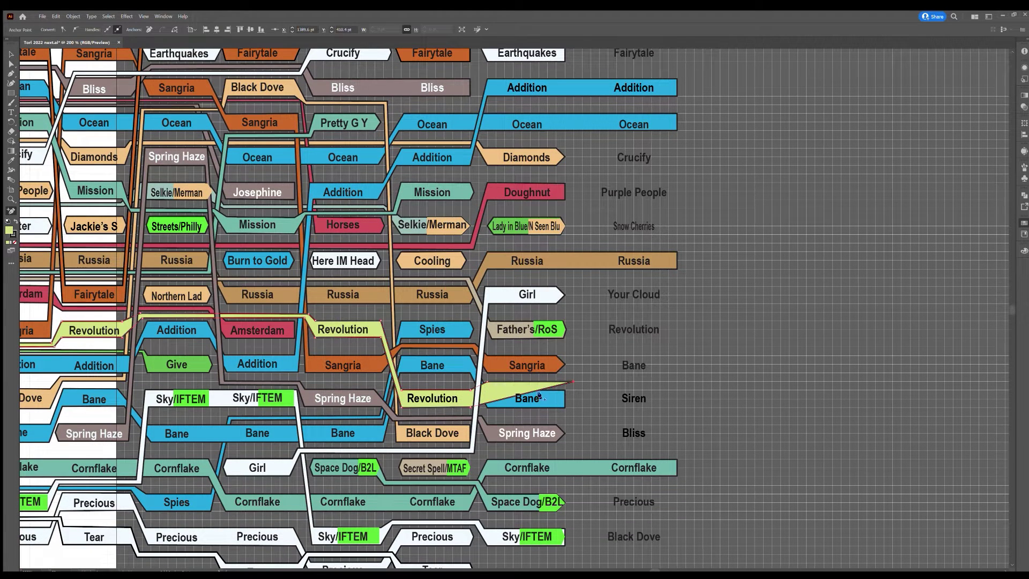
Add an anchor point to the stretched Revolution shape and nudge it toward the new column's Revolution label.
{"action": "left_click", "coordinate": [491, 403]}
{"action": "key", "text": "Right"}
{"action": "key", "text": "Right"}
{"action": "key", "text": "Right"}
{"action": "key", "text": "Right"}
{"action": "key", "text": "Right"}
{"action": "key", "text": "Right"}
{"action": "key", "text": "Right"}
{"action": "key", "text": "Right"}
{"action": "key", "text": "Right"}
{"action": "key", "text": "Right"}
{"action": "key", "text": "Right"}
{"action": "key", "text": "Right"}
{"action": "key", "text": "Right"}
{"action": "key", "text": "Up"}
{"action": "key", "text": "Up"}
{"action": "key", "text": "Up"}
{"action": "key", "text": "Up"}
{"action": "key", "text": "Up"}
{"action": "key", "text": "Up"}
{"action": "key", "text": "Up"}
{"action": "key", "text": "Up"}
{"action": "key", "text": "Up"}
{"action": "key", "text": "Up"}
{"action": "key", "text": "Left"}
Shape the end of the Revolution connector into a bar around the new column's Revolution label.
{"action": "left_click", "coordinate": [575, 331]}
{"action": "key", "text": "Right"}
{"action": "key", "text": "Right"}
{"action": "key", "text": "Right"}
{"action": "left_click_drag", "start_coordinate": [634, 339], "coordinate": [592, 338]}
{"action": "left_click_drag", "start_coordinate": [511, 383], "coordinate": [594, 382]}
Nudge the lower anchor near the start of the Revolution connector so its lower edge runs just above the Bane bar.
{"action": "left_click", "coordinate": [495, 403]}
{"action": "key", "text": "Up"}
{"action": "key", "text": "Up"}
{"action": "key", "text": "Up"}
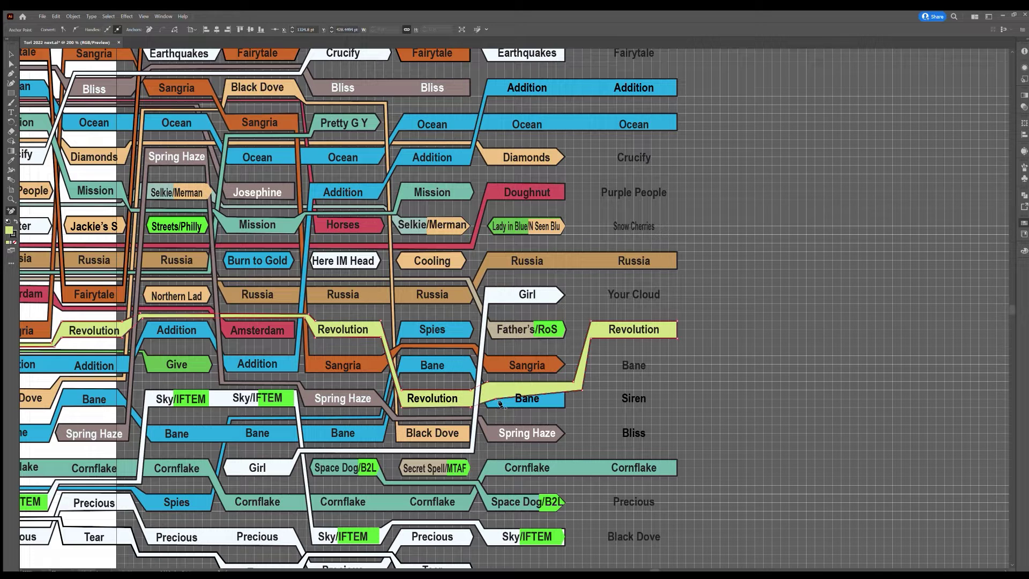
{"action": "key", "text": "Down"}
{"action": "key", "text": "Left"}
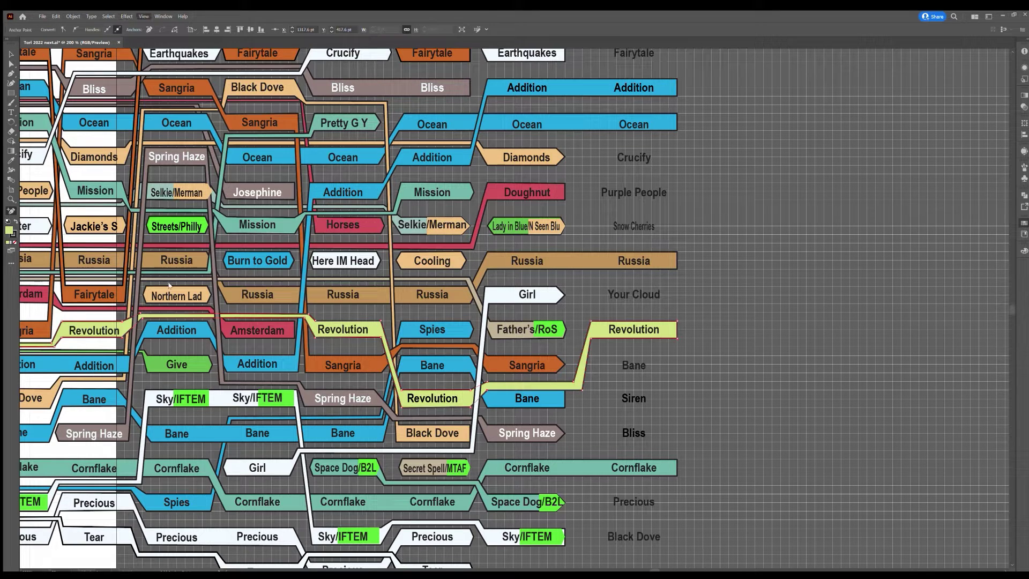
Nudge the lower corner anchors of the Revolution connector to thin it into a narrow line between Sangria and Bane.
{"action": "key", "text": "a"}
{"action": "left_click", "coordinate": [582, 390]}
{"action": "key", "text": "Up"}
{"action": "key", "text": "Left"}
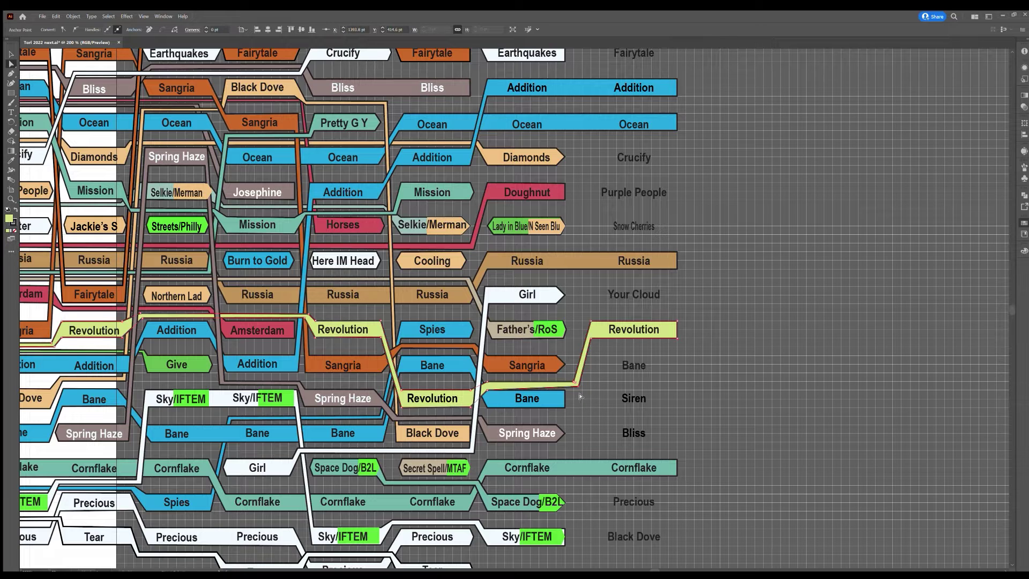
{"action": "left_click", "coordinate": [488, 389]}
{"action": "key", "text": "Up"}
{"action": "left_click", "coordinate": [580, 395]}
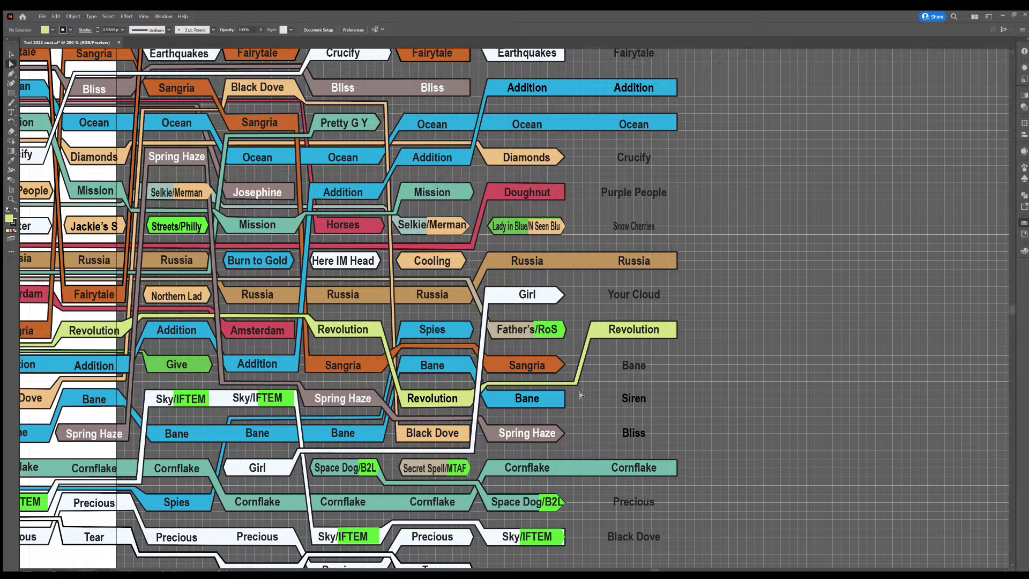
Extend the Bane bar from 5/16 Portland up to the new column's Bane label with a slanted connector.
{"action": "left_click", "coordinate": [564, 397]}
{"action": "key", "text": "shift+c"}
{"action": "left_click", "coordinate": [565, 404]}
{"action": "left_click", "coordinate": [143, 17]}
{"action": "key", "text": "a"}
{"action": "left_click", "coordinate": [572, 395]}
{"action": "left_click_drag", "start_coordinate": [572, 357], "coordinate": [679, 374]}
{"action": "left_click_drag", "start_coordinate": [565, 404], "coordinate": [593, 358]}
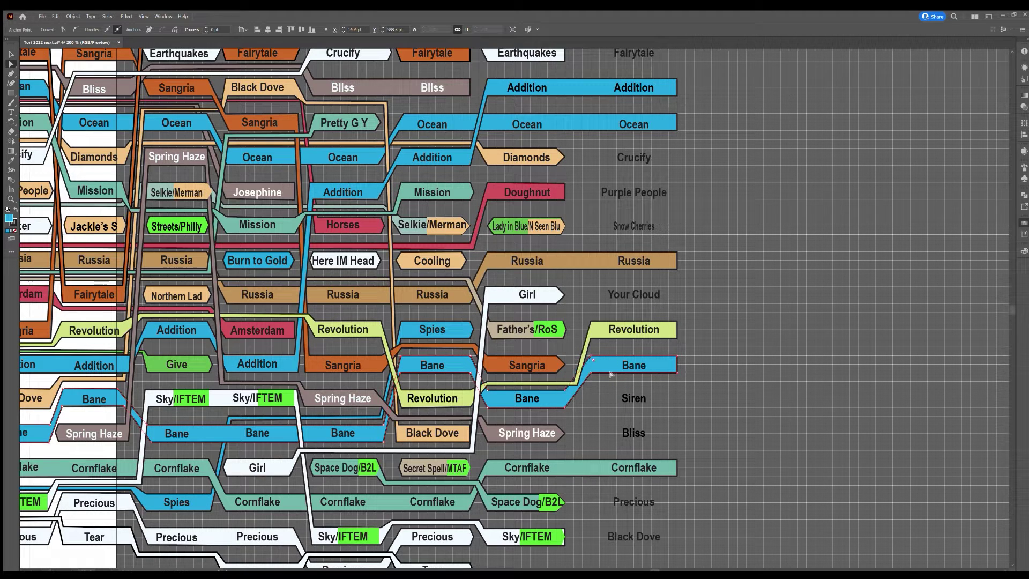
Shift the bend anchors of the Revolution connector so its slope runs parallel to the Bane connector.
{"action": "left_click", "coordinate": [579, 384]}
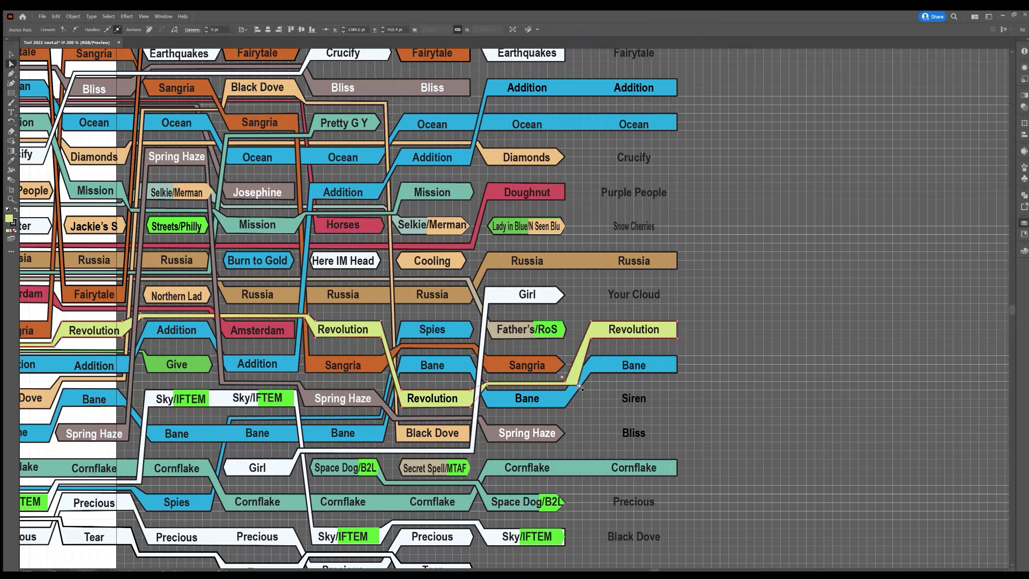
{"action": "left_click_drag", "start_coordinate": [571, 382], "coordinate": [564, 383]}
{"action": "left_click_drag", "start_coordinate": [591, 321], "coordinate": [593, 321]}
{"action": "left_click", "coordinate": [593, 347]}
{"action": "left_click", "coordinate": [583, 381]}
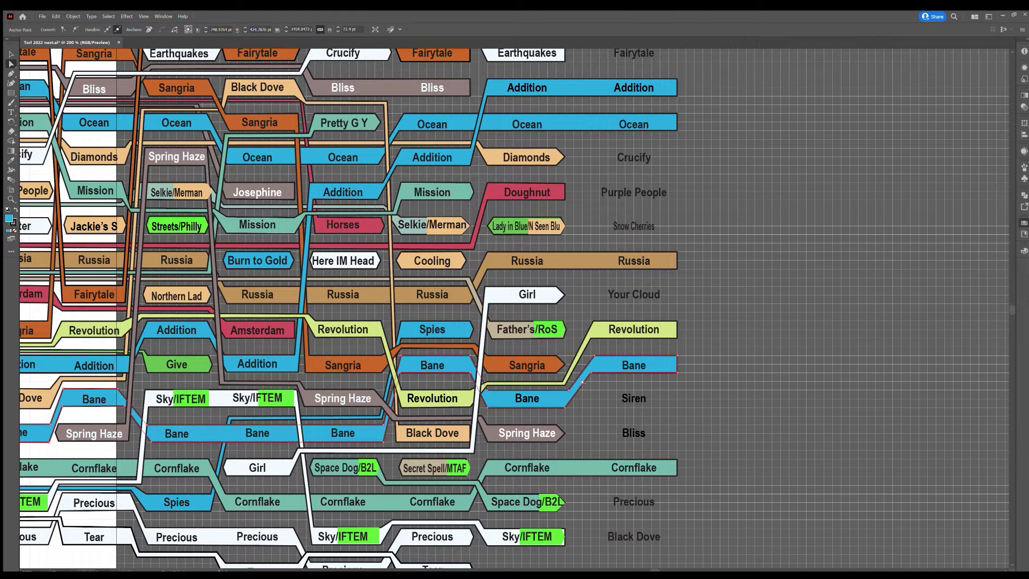
{"action": "left_click", "coordinate": [592, 384]}
Extend the Bliss bar from 5/14 Boston down to the new column's Bliss label.
{"action": "scroll", "coordinate": [591, 384], "scroll_direction": "down", "scroll_amount": 1}
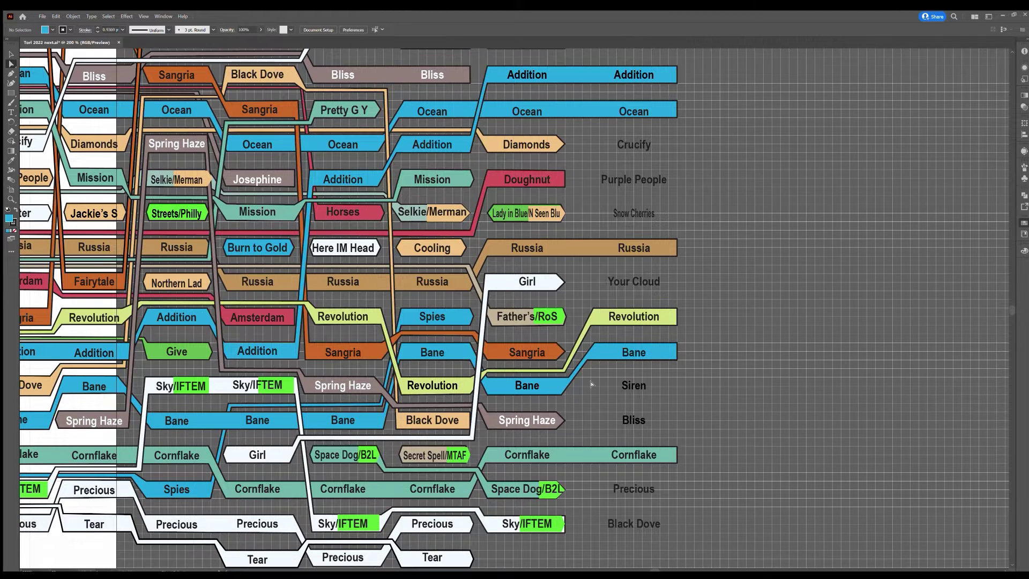
{"action": "left_click", "coordinate": [469, 78]}
{"action": "key", "text": "a"}
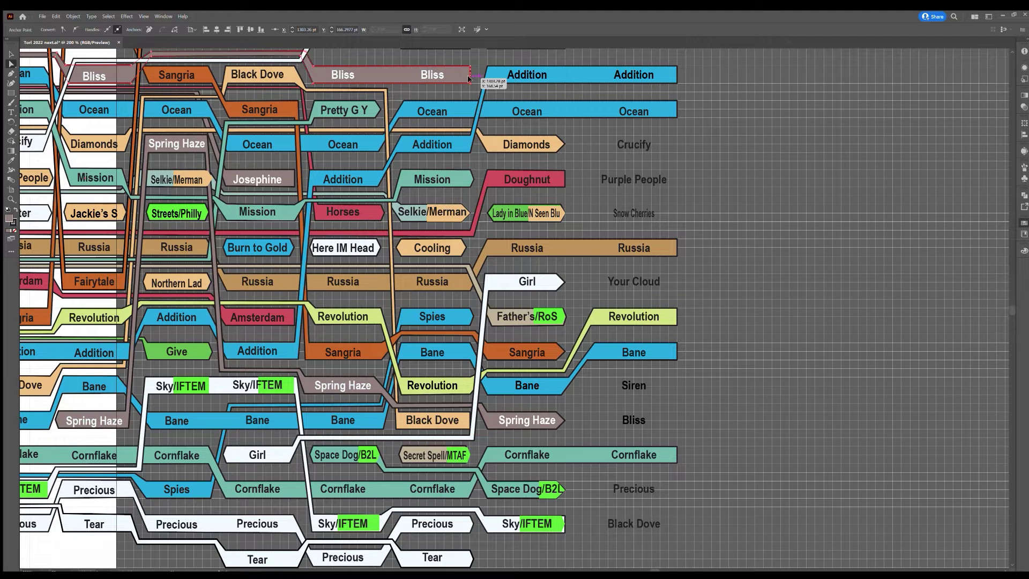
{"action": "left_click_drag", "start_coordinate": [469, 79], "coordinate": [572, 402]}
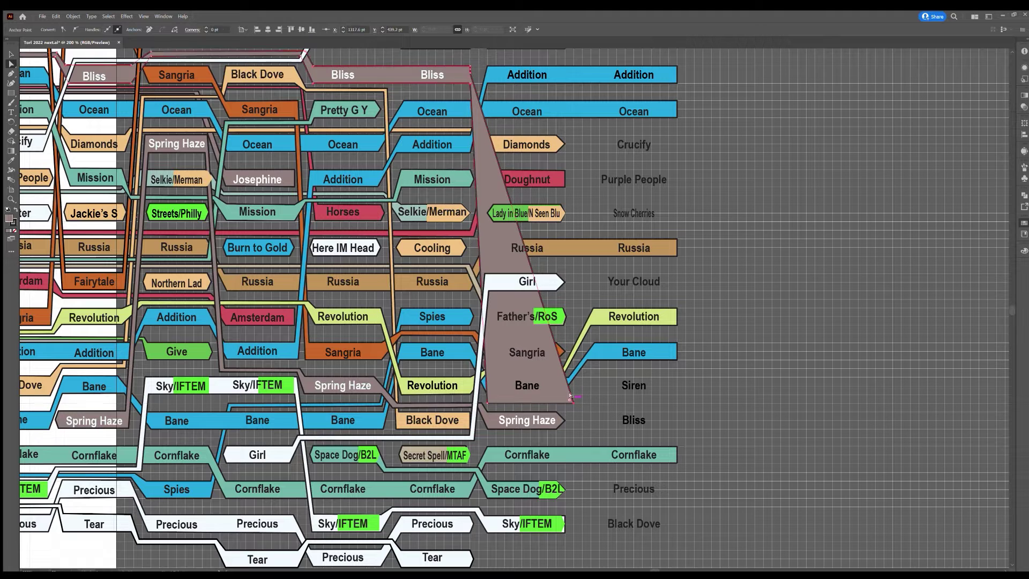
{"action": "left_click_drag", "start_coordinate": [469, 72], "coordinate": [581, 399]}
{"action": "left_click", "coordinate": [667, 413]}
{"action": "left_click", "coordinate": [674, 408]}
Shift the bend anchors of the Bliss connector left so it runs beneath the 5/16 Portland Bane bar.
{"action": "left_click", "coordinate": [586, 399]}
{"action": "key", "text": "Left"}
{"action": "key", "text": "Left"}
{"action": "key", "text": "Left"}
{"action": "key", "text": "Left"}
{"action": "left_click", "coordinate": [574, 395]}
{"action": "key", "text": "shift+Left"}
{"action": "key", "text": "shift+Left"}
{"action": "key", "text": "shift+Left"}
{"action": "key", "text": "shift+Left"}
{"action": "key", "text": "shift+Left"}
{"action": "key", "text": "shift+Left"}
{"action": "key", "text": "shift+Left"}
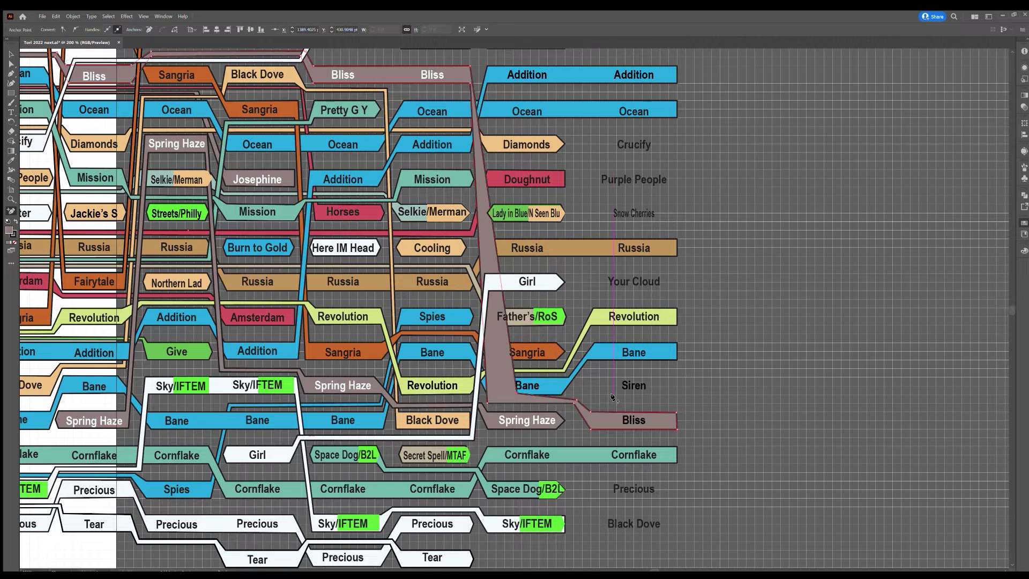
Thin the Bliss connector's steep section into a narrow strip dropping between the 5/14 Boston and 5/16 Portland columns.
{"action": "key", "text": "a"}
{"action": "left_click", "coordinate": [470, 68]}
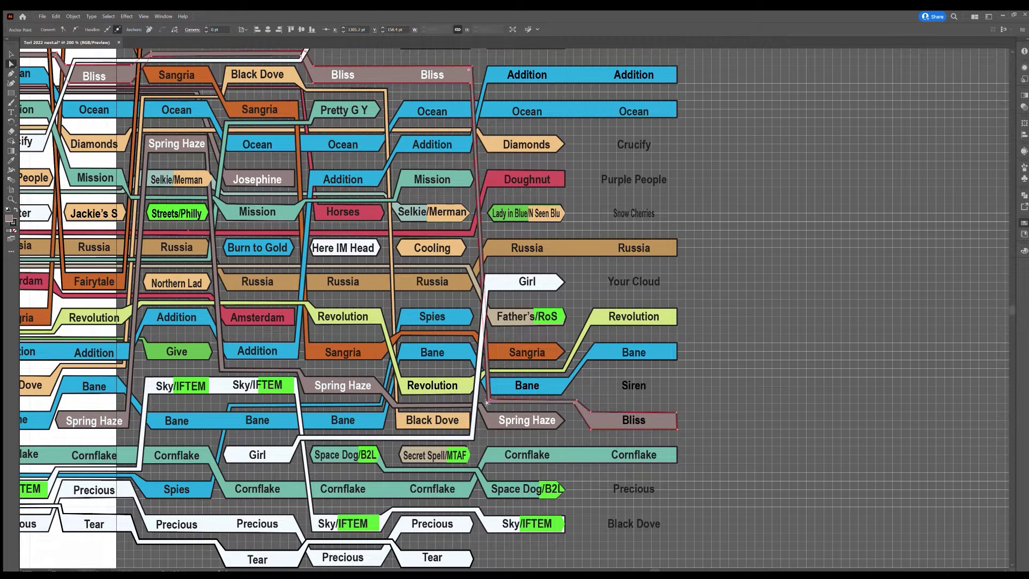
{"action": "left_click", "coordinate": [583, 388]}
{"action": "left_click", "coordinate": [484, 403]}
{"action": "left_click_drag", "start_coordinate": [489, 401], "coordinate": [487, 400]}
{"action": "left_click_drag", "start_coordinate": [469, 67], "coordinate": [474, 66]}
{"action": "left_click", "coordinate": [704, 175]}
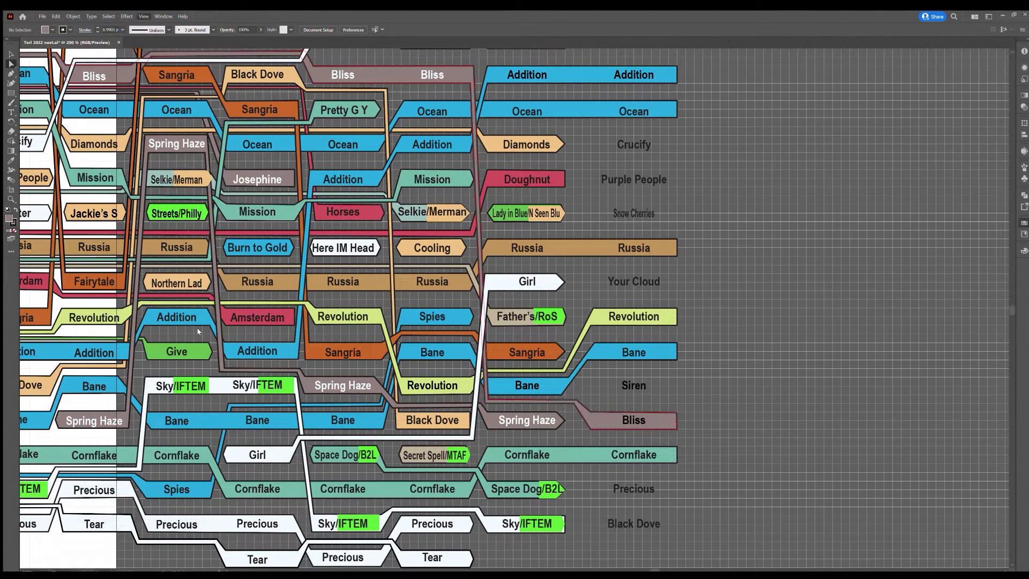
{"action": "left_click_drag", "start_coordinate": [677, 412], "coordinate": [702, 429]}
{"action": "key", "text": "ctrl+z"}
{"action": "key", "text": "ctrl+z"}
{"action": "left_click", "coordinate": [607, 401]}
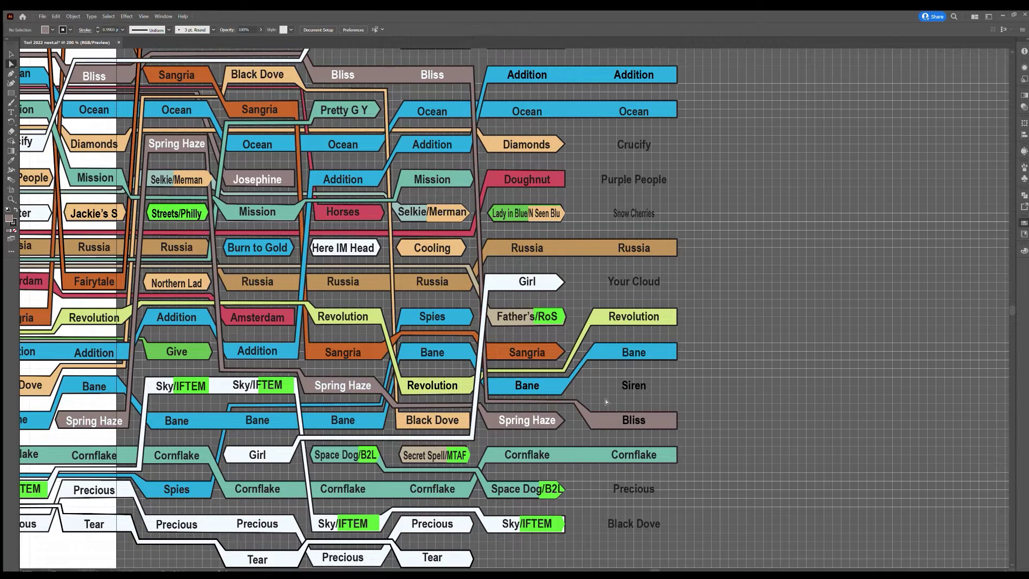
Extend the Black Dove bar from 5/14 Boston down to the new column's Black Dove label.
{"action": "scroll", "coordinate": [610, 412], "scroll_direction": "down", "scroll_amount": 3}
{"action": "scroll", "coordinate": [610, 419], "scroll_direction": "up", "scroll_amount": 1}
{"action": "left_click", "coordinate": [468, 382]}
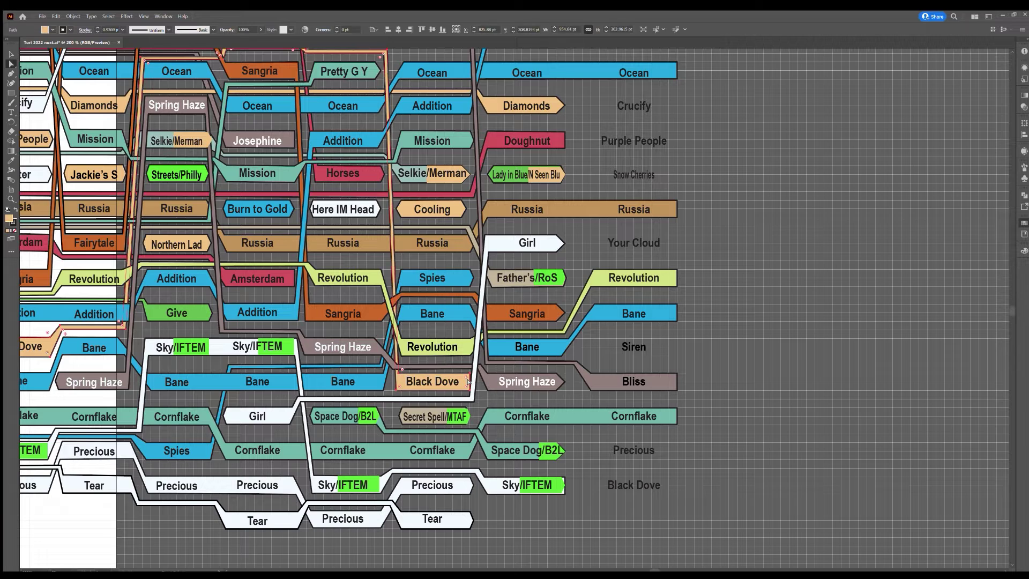
{"action": "key", "text": "i"}
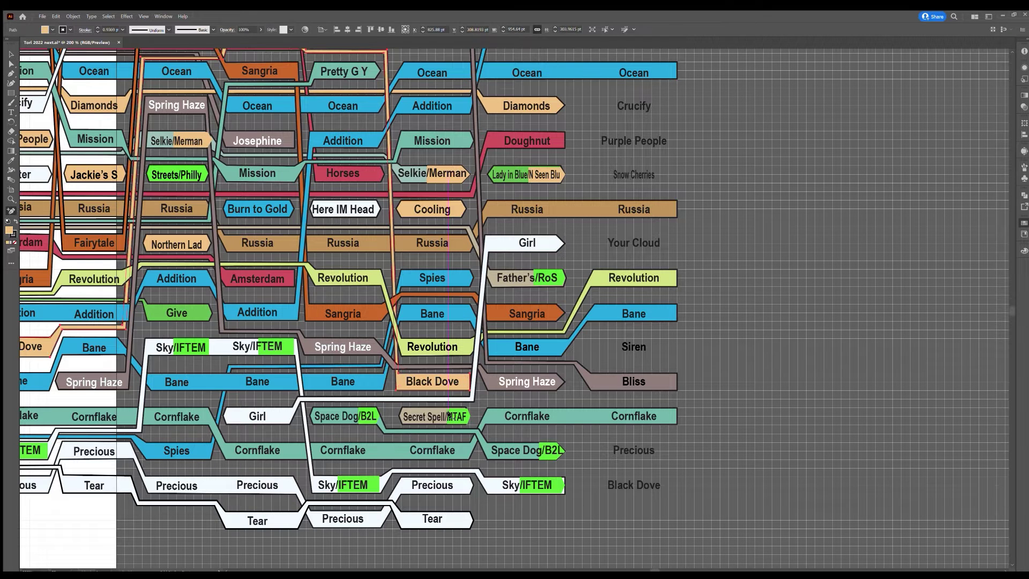
{"action": "left_click", "coordinate": [468, 381]}
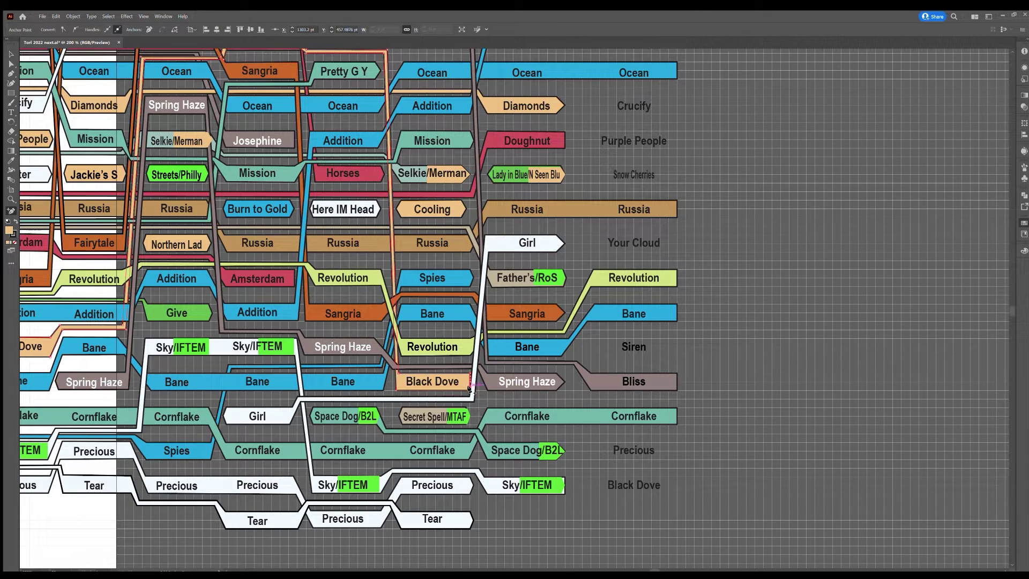
{"action": "key", "text": "a"}
{"action": "left_click_drag", "start_coordinate": [470, 386], "coordinate": [591, 473]}
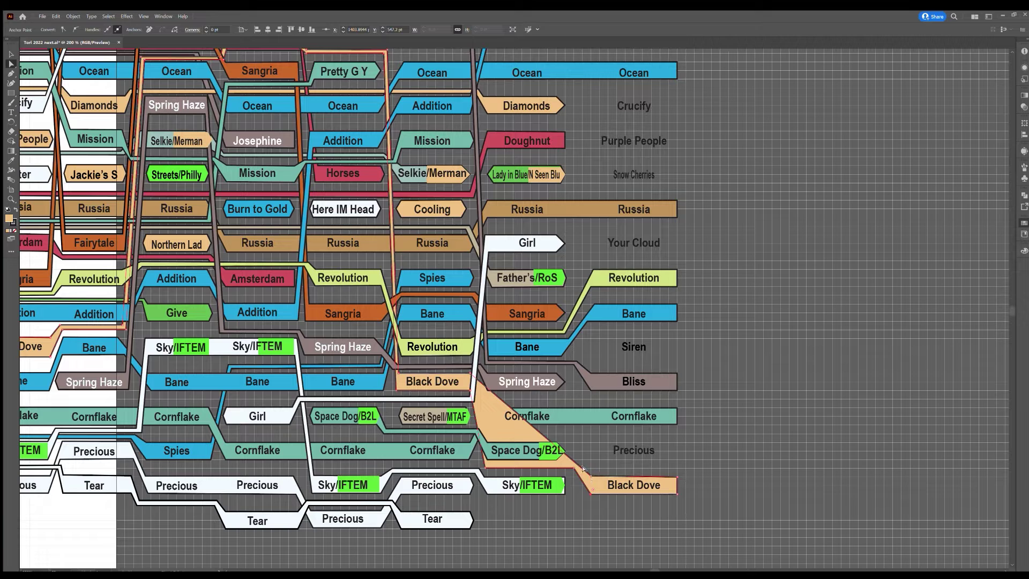
Thin the Black Dove connector into a narrow line running between Space Dog/B2L and Sky/IFTEM.
{"action": "left_click_drag", "start_coordinate": [573, 462], "coordinate": [479, 462]}
{"action": "left_click", "coordinate": [498, 398]}
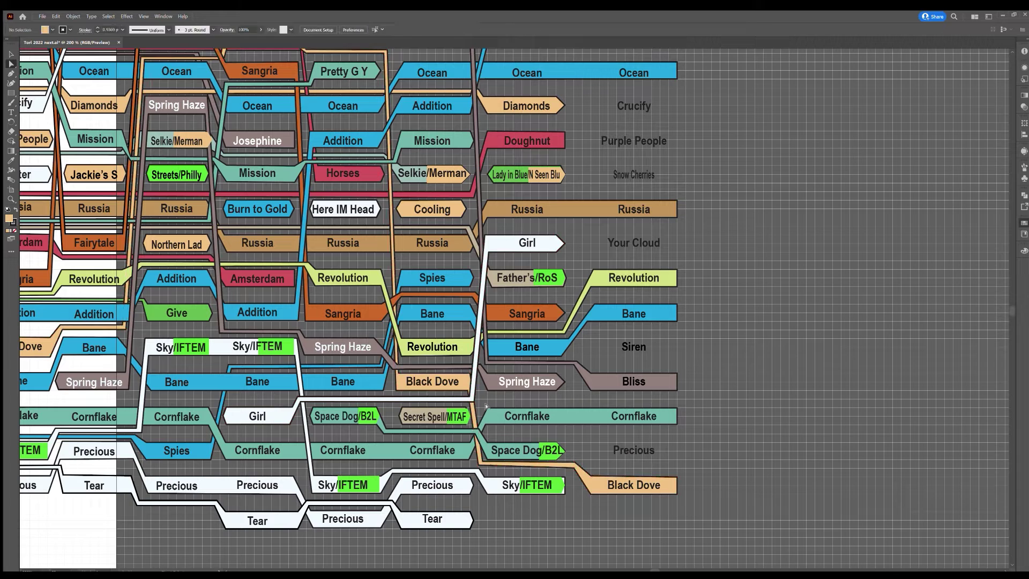
{"action": "left_click", "coordinate": [568, 466]}
{"action": "left_click", "coordinate": [480, 462]}
{"action": "left_click", "coordinate": [600, 460]}
Shift the new-column ends of the Revolution, Bane, Bliss, Cornflake and Black Dove bars left and adjust the Bane connector's bend.
{"action": "left_click_drag", "start_coordinate": [681, 498], "coordinate": [648, 262]}
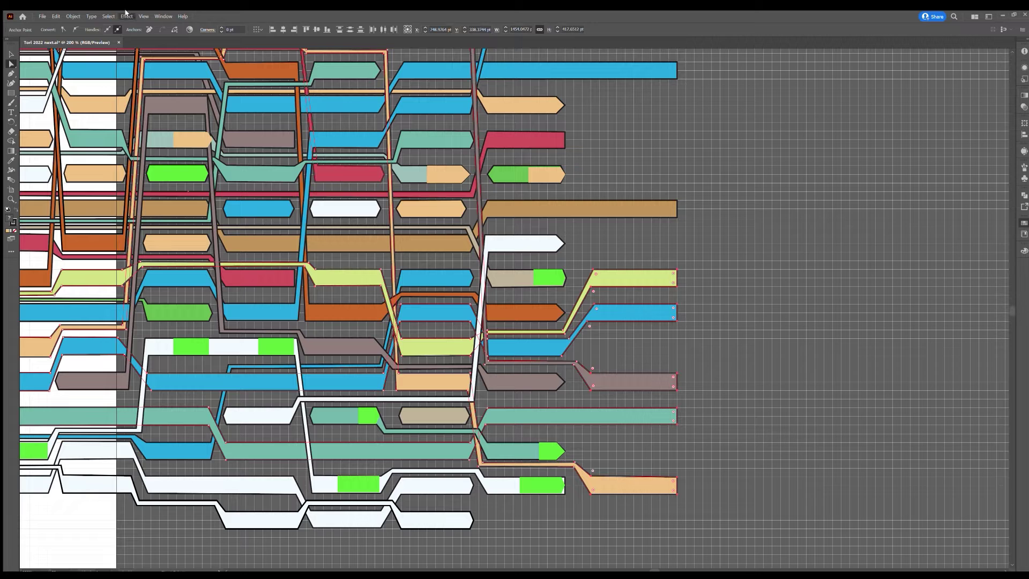
{"action": "left_click", "coordinate": [721, 320]}
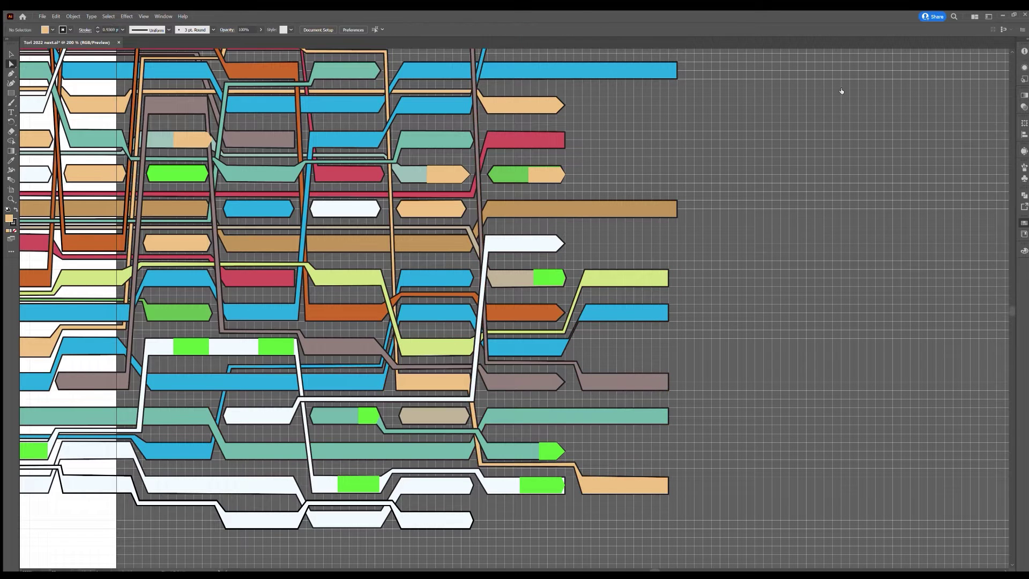
{"action": "left_click_drag", "start_coordinate": [568, 340], "coordinate": [565, 356]}
{"action": "left_click", "coordinate": [575, 373]}
Extend the Crucify bar from 5/12 Brooklyn past the 5/16 Portland column, running between the Fairytale and Bliss rows.
{"action": "scroll", "coordinate": [583, 330], "scroll_direction": "up", "scroll_amount": 6}
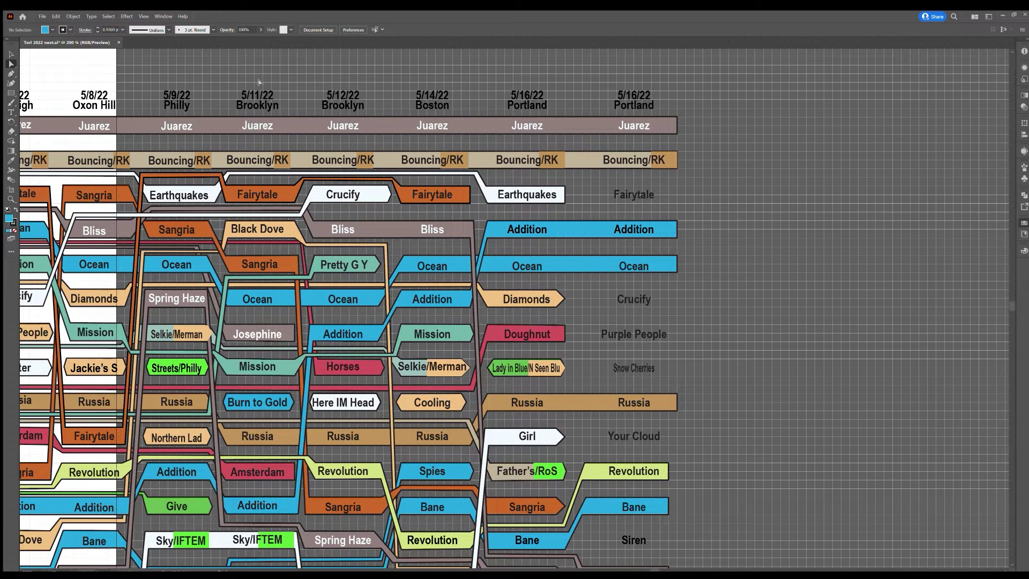
{"action": "left_click", "coordinate": [389, 198]}
{"action": "key", "text": "a"}
{"action": "left_click_drag", "start_coordinate": [389, 196], "coordinate": [582, 211]}
{"action": "key", "text": "plus"}
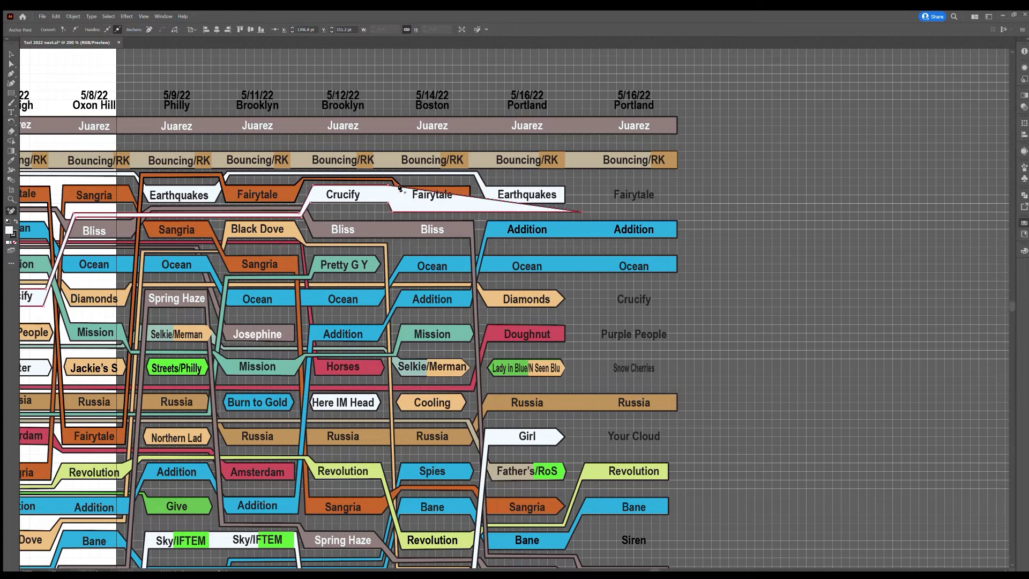
{"action": "left_click", "coordinate": [473, 197]}
{"action": "key", "text": "a"}
{"action": "left_click_drag", "start_coordinate": [400, 187], "coordinate": [392, 204]}
{"action": "left_click_drag", "start_coordinate": [472, 197], "coordinate": [586, 210]}
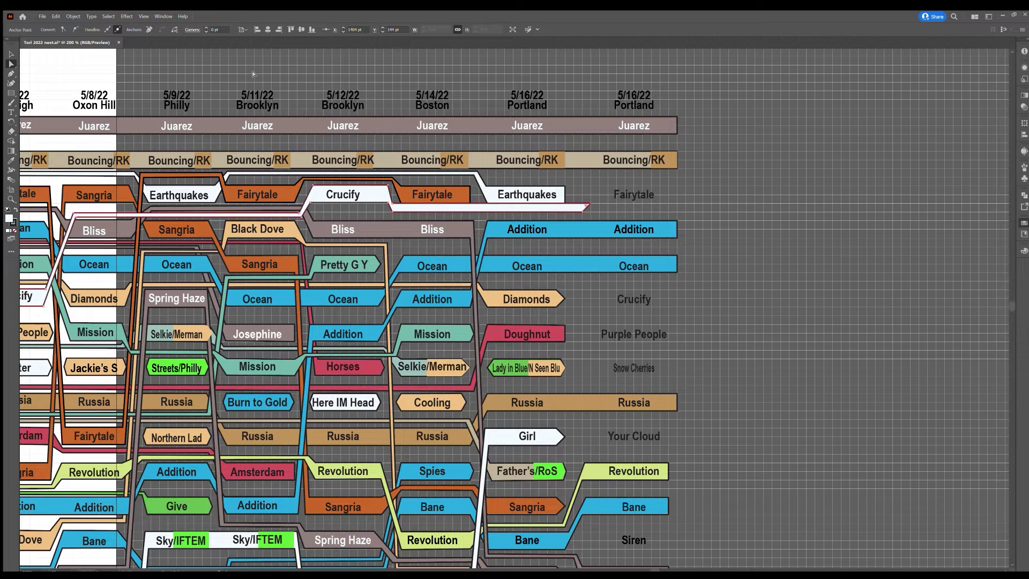
Nudge the Crucify extension's upper anchors down to thin it into a narrow line below Earthquakes.
{"action": "left_click", "coordinate": [480, 204]}
{"action": "key", "text": "Right"}
{"action": "key", "text": "Down"}
{"action": "key", "text": "Down"}
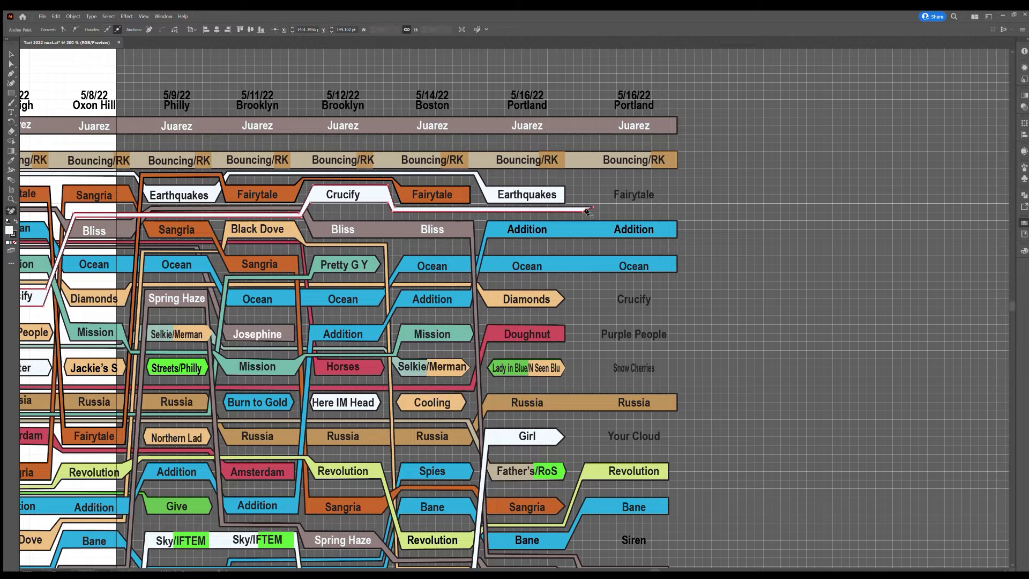
Bend the Crucify connector down past Addition and Ocean and extend it into a bar behind the new column's Crucify label.
{"action": "left_click_drag", "start_coordinate": [592, 208], "coordinate": [583, 301]}
{"action": "left_click", "coordinate": [577, 213]}
{"action": "left_click_drag", "start_coordinate": [589, 209], "coordinate": [569, 207]}
{"action": "key", "text": "plus"}
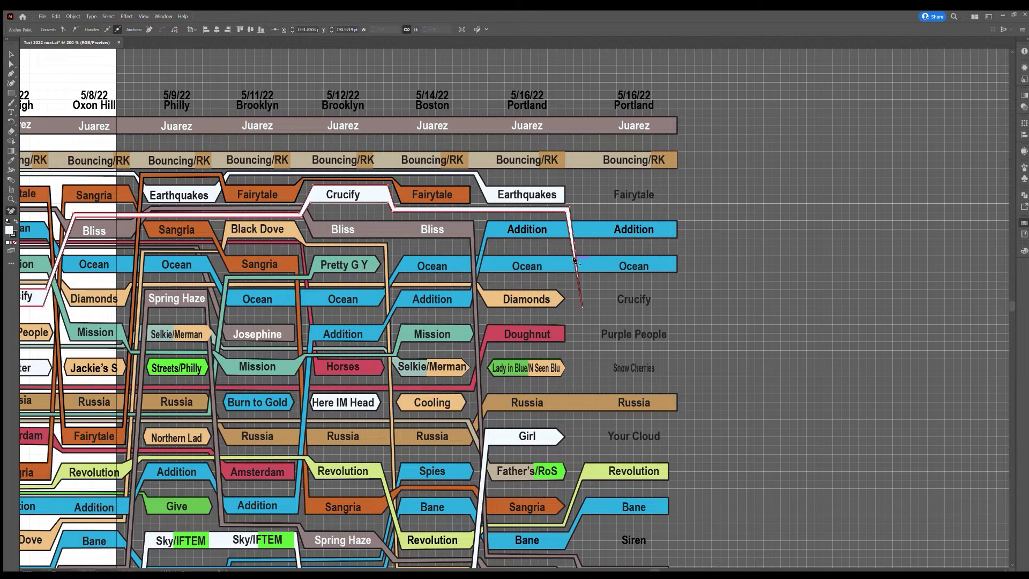
{"action": "key", "text": "a"}
{"action": "left_click_drag", "start_coordinate": [576, 259], "coordinate": [584, 291]}
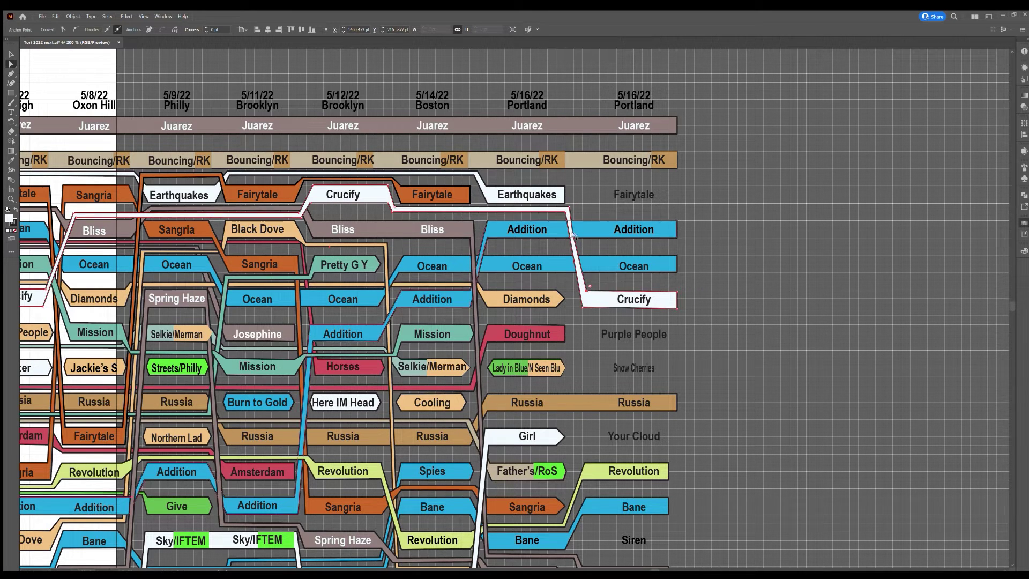
{"action": "left_click_drag", "start_coordinate": [573, 234], "coordinate": [569, 207]}
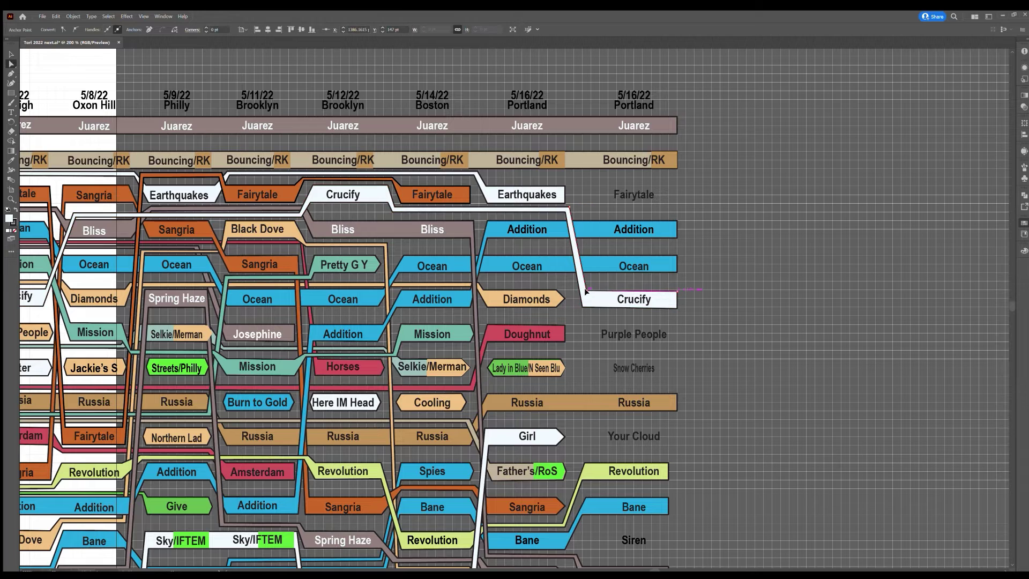
{"action": "left_click", "coordinate": [488, 143]}
Nudge the new column's text labels slightly left to centre them on the shortened bars.
{"action": "key", "text": "v"}
{"action": "left_click", "coordinate": [643, 99]}
{"action": "key", "text": "Left"}
{"action": "key", "text": "Left"}
{"action": "key", "text": "Left"}
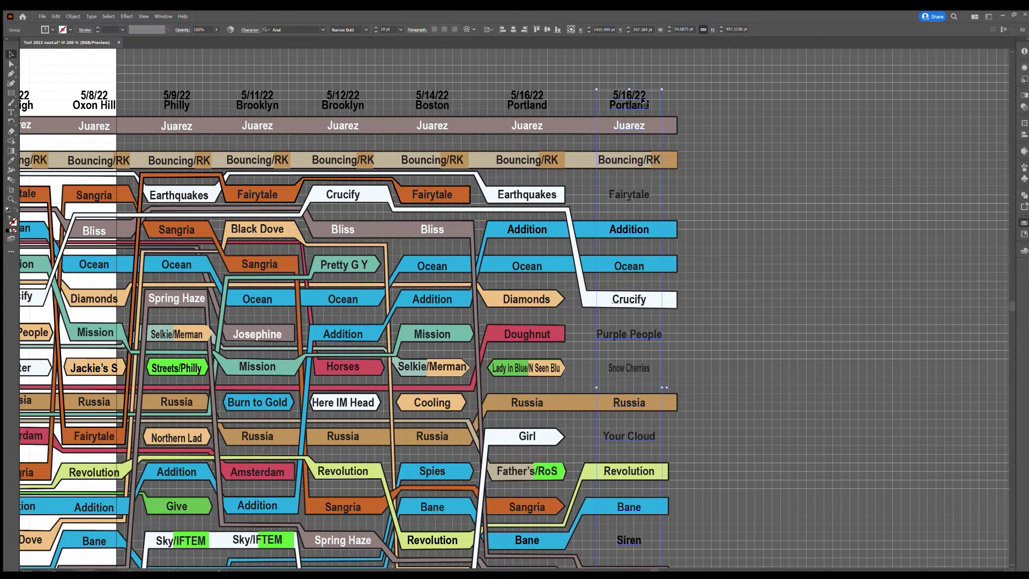
{"action": "left_click", "coordinate": [696, 95]}
Shift the new-column ends of the Juarez, Bouncing/RK, Addition, Ocean, Crucify and Russia bars left to align with the Revolution bar.
{"action": "scroll", "coordinate": [696, 95], "scroll_direction": "down", "scroll_amount": 3}
{"action": "scroll", "coordinate": [696, 95], "scroll_direction": "up", "scroll_amount": 2}
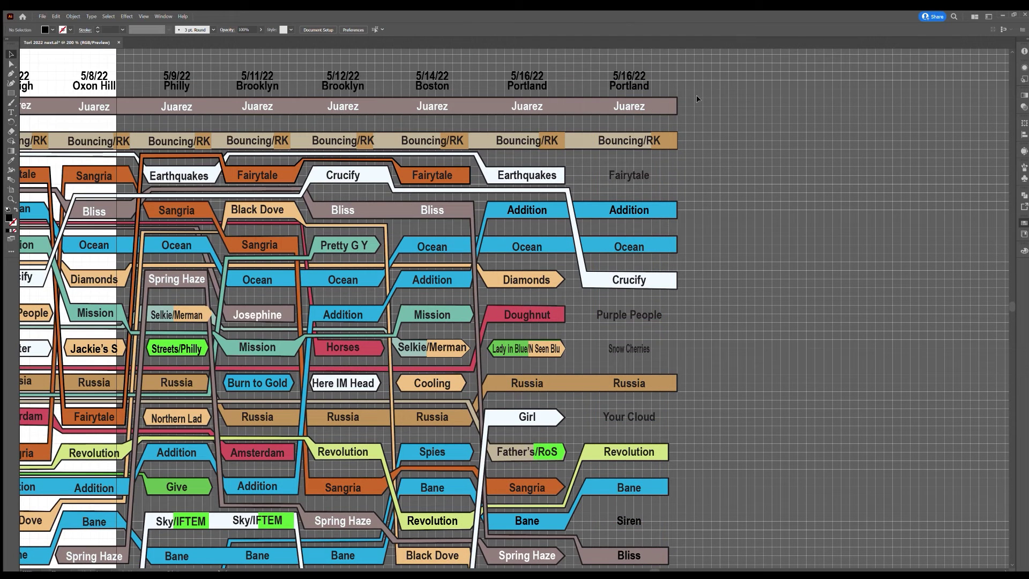
{"action": "key", "text": "a"}
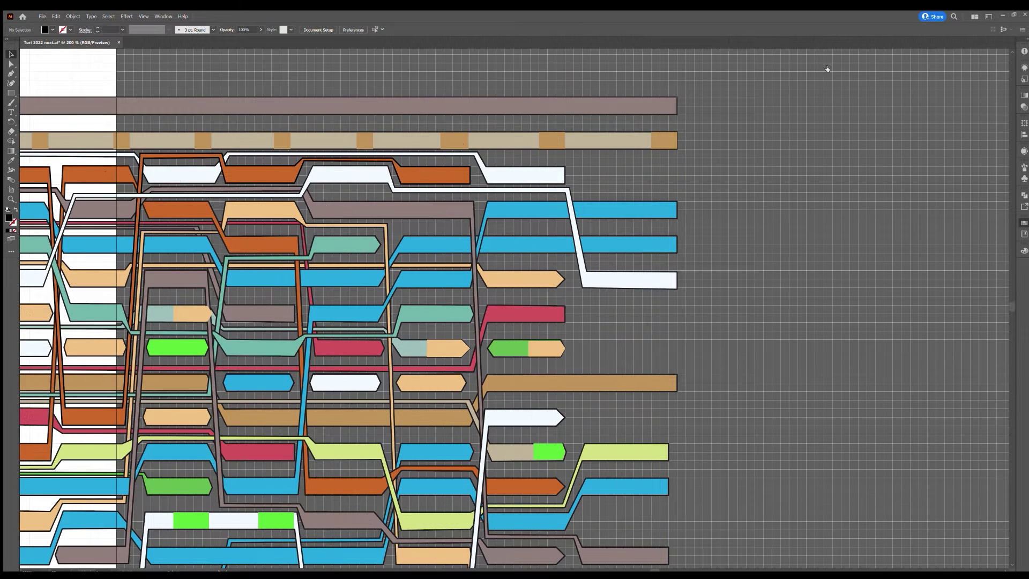
{"action": "left_click_drag", "start_coordinate": [650, 241], "coordinate": [691, 304]}
{"action": "key", "text": "Left"}
{"action": "key", "text": "Left"}
{"action": "key", "text": "Left"}
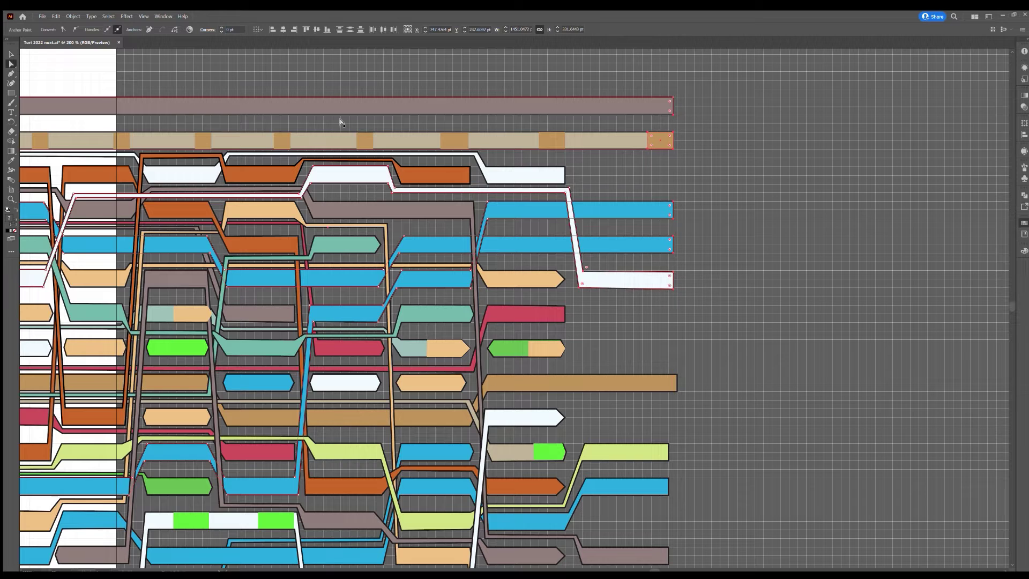
{"action": "key", "text": "Left"}
{"action": "left_click", "coordinate": [682, 384]}
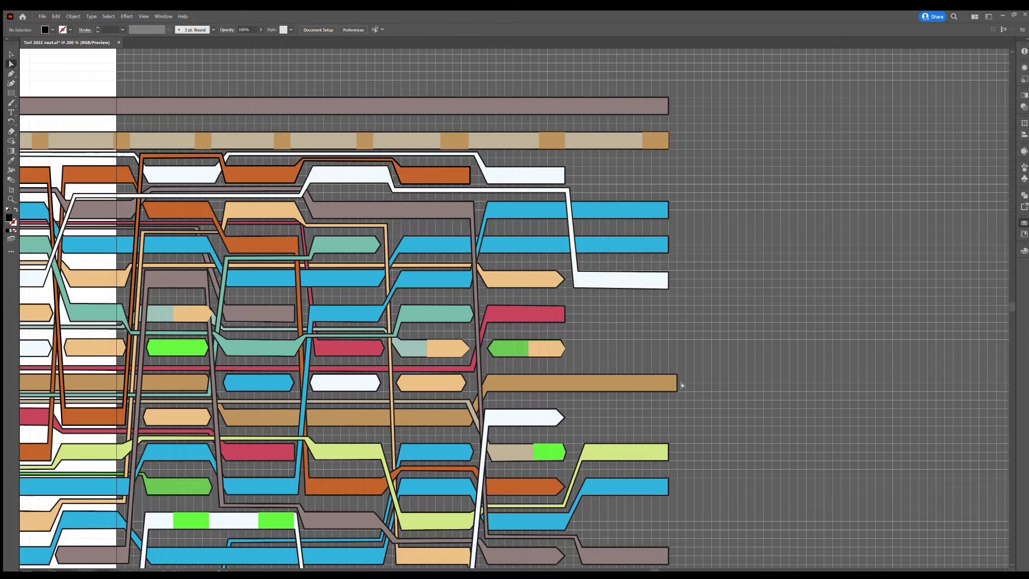
{"action": "left_click_drag", "start_coordinate": [676, 381], "coordinate": [669, 382]}
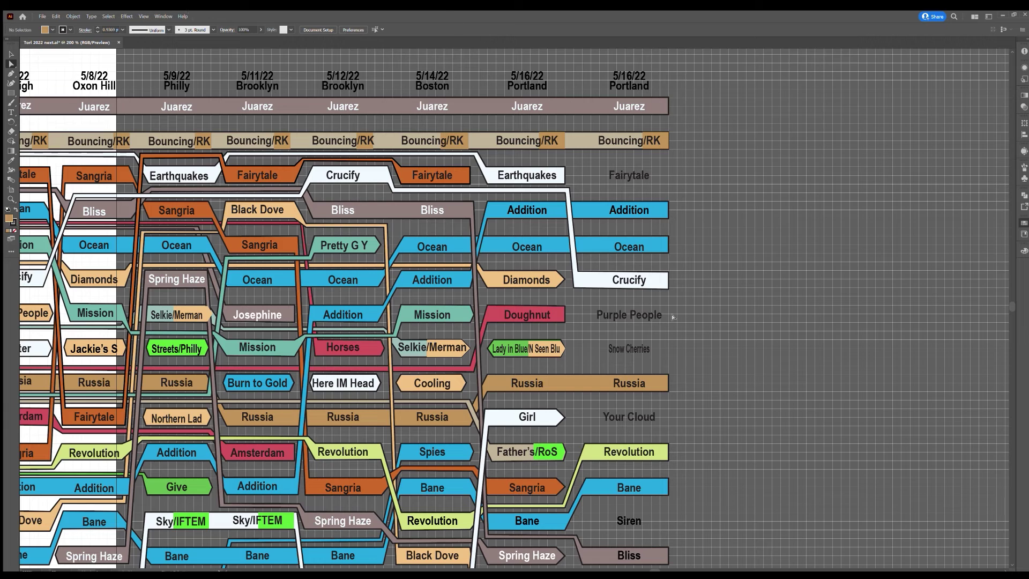
Adjust the corner anchors of the new column's Crucify bar to straighten its edges.
{"action": "left_click", "coordinate": [668, 273]}
{"action": "left_click_drag", "start_coordinate": [577, 270], "coordinate": [574, 287]}
{"action": "left_click_drag", "start_coordinate": [669, 288], "coordinate": [668, 288]}
{"action": "left_click", "coordinate": [593, 296]}
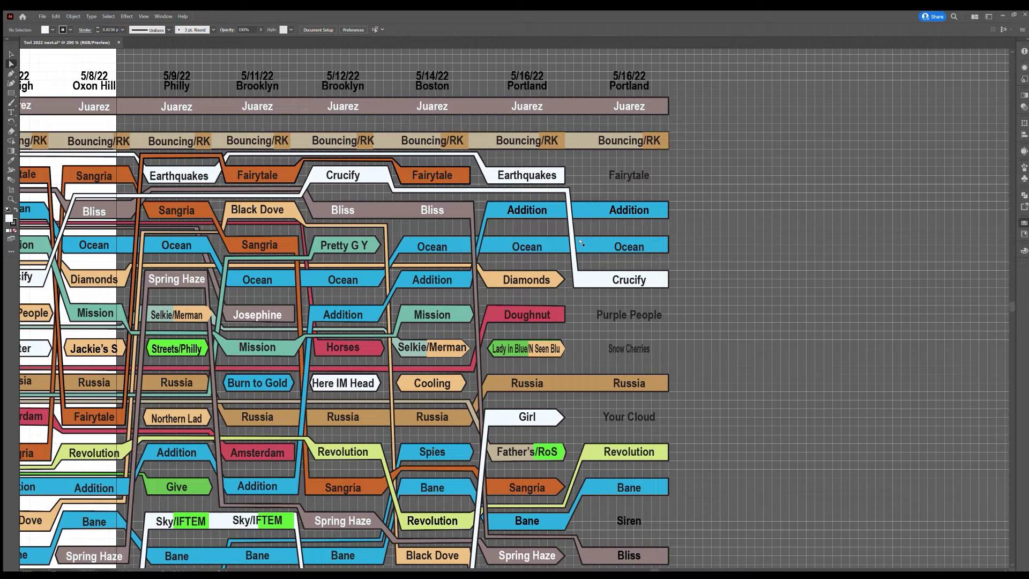
Shape the 5/16 Portland end of the Earthquakes bar into a pointed arrow.
{"action": "left_click", "coordinate": [564, 169]}
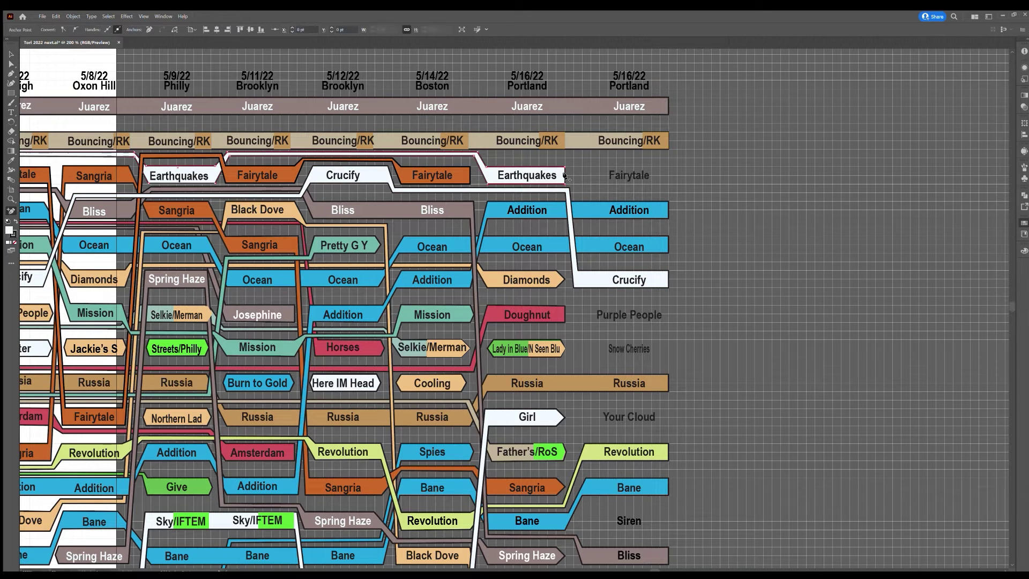
{"action": "left_click", "coordinate": [570, 172]}
{"action": "left_click_drag", "start_coordinate": [565, 166], "coordinate": [556, 167]}
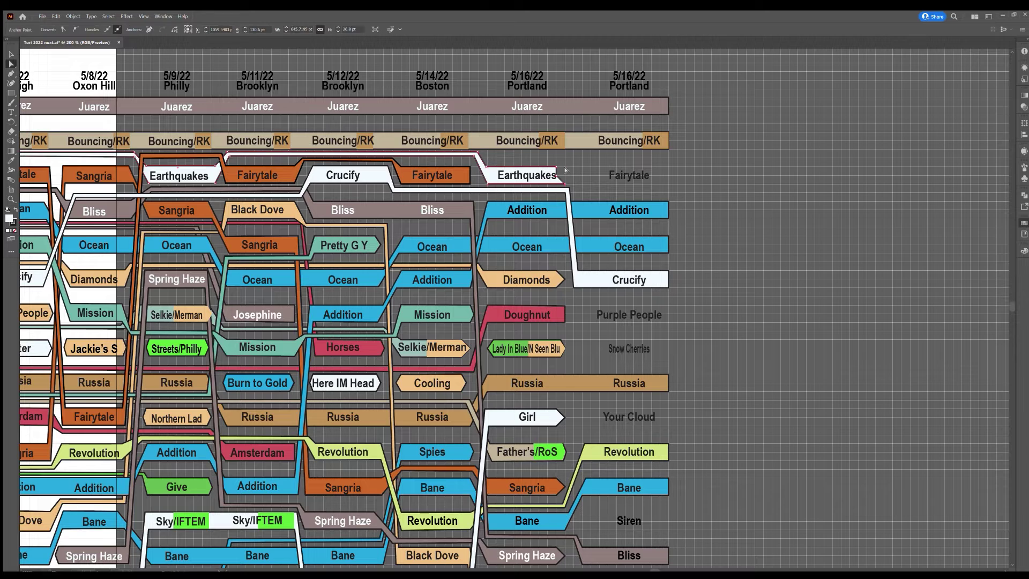
{"action": "left_click", "coordinate": [565, 183]}
{"action": "left_click", "coordinate": [572, 179]}
Shape the 5/16 Portland end of the Doughnut bar into a pointed arrow.
{"action": "scroll", "coordinate": [568, 289], "scroll_direction": "down", "scroll_amount": 1}
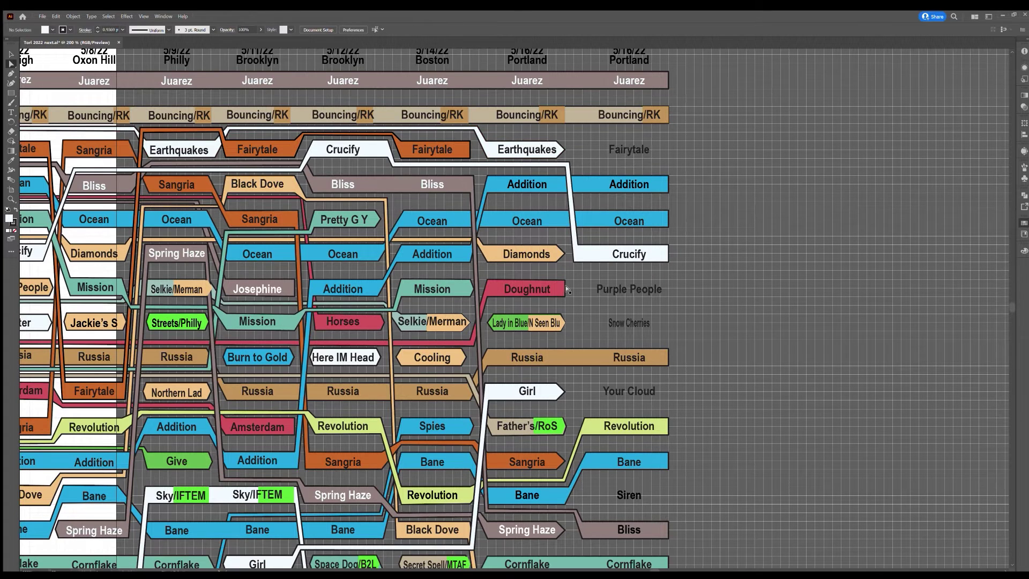
{"action": "left_click", "coordinate": [565, 288]}
{"action": "key", "text": "a"}
{"action": "left_click", "coordinate": [565, 280]}
{"action": "key", "text": "shift+Left"}
{"action": "left_click", "coordinate": [564, 296]}
{"action": "key", "text": "shift+Left"}
{"action": "left_click", "coordinate": [578, 295]}
Extend the Precious bar from 5/14 Boston over Sky/IFTEM up to the new column's Precious label.
{"action": "scroll", "coordinate": [579, 300], "scroll_direction": "down", "scroll_amount": 5}
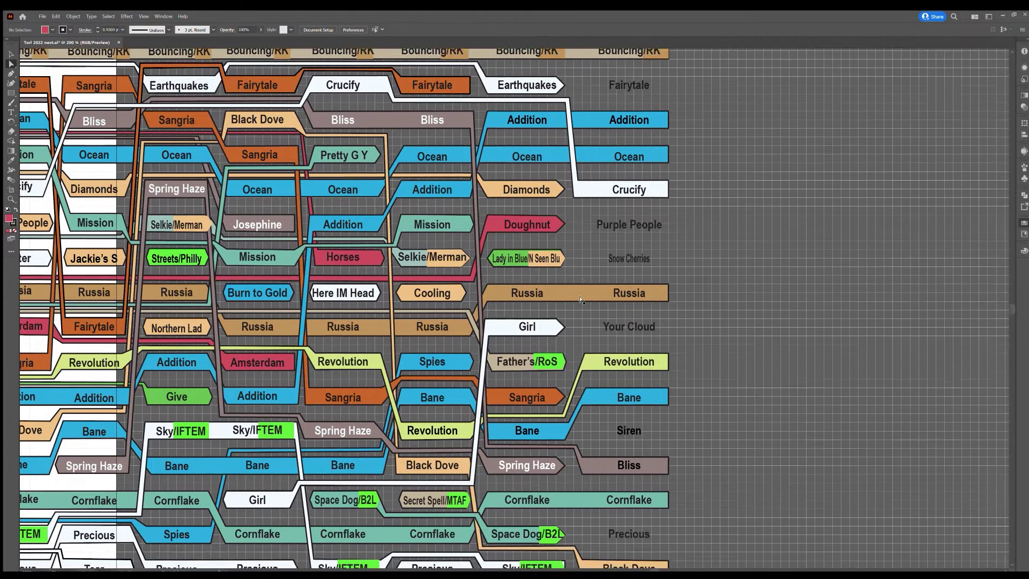
{"action": "left_click", "coordinate": [471, 498]}
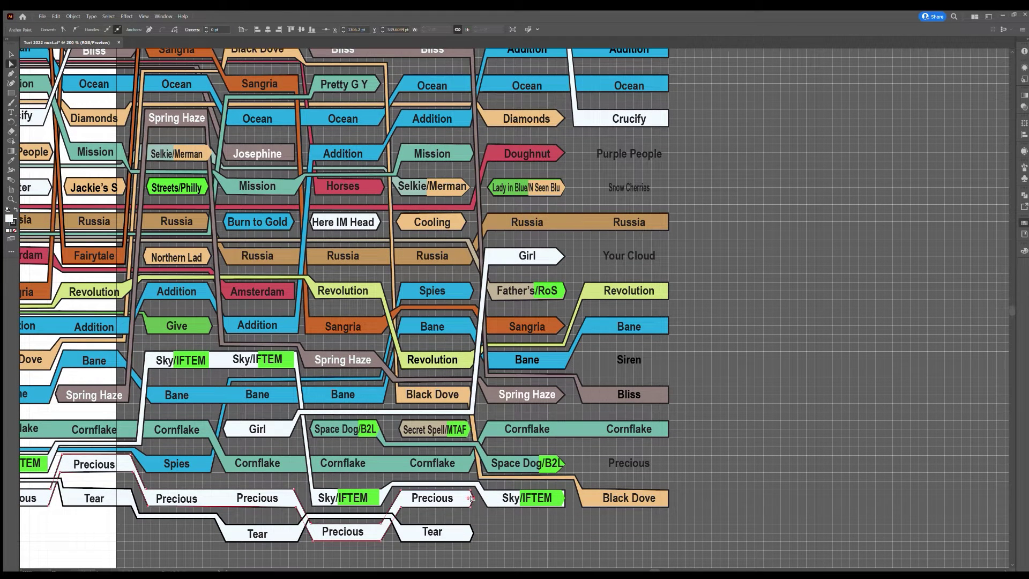
{"action": "left_click_drag", "start_coordinate": [472, 498], "coordinate": [669, 472]}
{"action": "key", "text": "plus"}
{"action": "left_click", "coordinate": [476, 498]}
{"action": "mouse_move", "coordinate": [604, 483]}
{"action": "left_mouse_down"}
{"action": "mouse_move", "coordinate": [583, 473]}
{"action": "mouse_move", "coordinate": [592, 486]}
{"action": "left_mouse_up"}
{"action": "left_click", "coordinate": [481, 504]}
Delete the surplus anchor from the Precious connector and adjust its bend between Sky/IFTEM and the new Precious bar.
{"action": "key", "text": "a"}
{"action": "left_click", "coordinate": [568, 491]}
{"action": "key", "text": "Delete"}
{"action": "key", "text": "ctrl+z"}
{"action": "left_click", "coordinate": [145, 17]}
{"action": "left_click", "coordinate": [584, 519]}
{"action": "left_click", "coordinate": [572, 496]}
{"action": "key", "text": "Delete"}
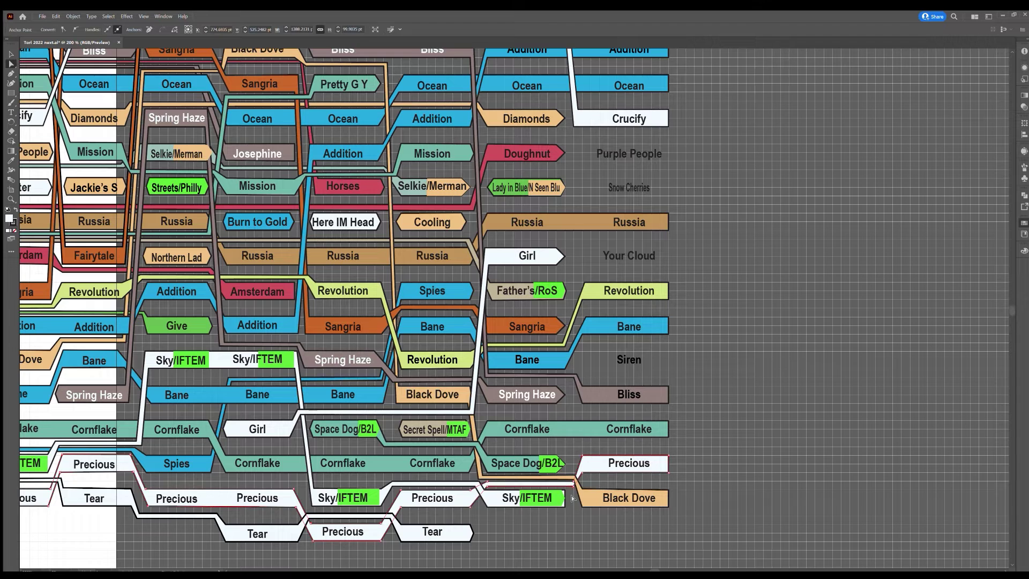
{"action": "left_click", "coordinate": [585, 479]}
{"action": "left_click", "coordinate": [582, 477]}
{"action": "left_click", "coordinate": [573, 461]}
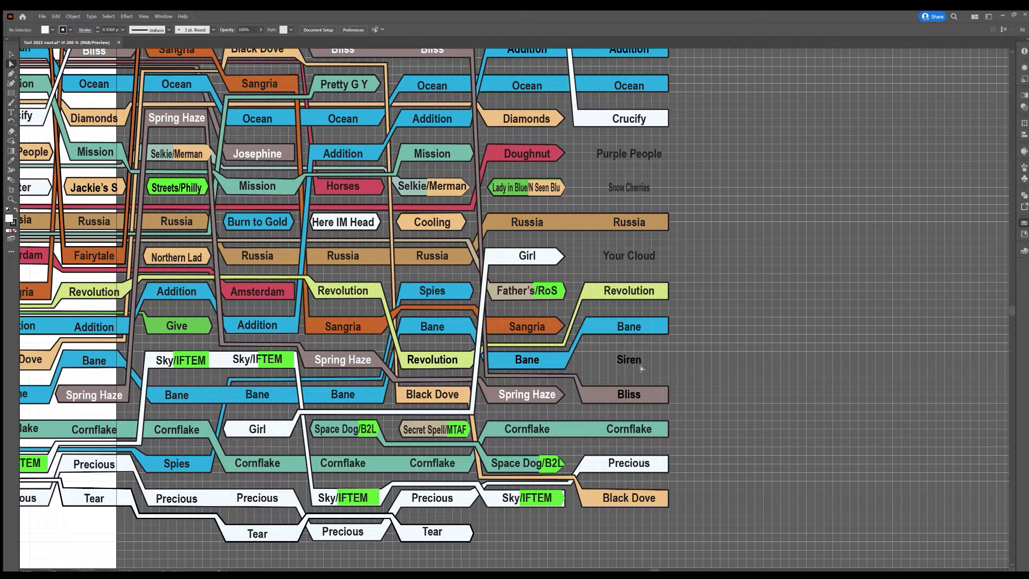
Look back through the earlier date columns for the last appearances of the new column's still uncolored songs.
{"action": "scroll", "coordinate": [630, 263], "scroll_direction": "up", "scroll_amount": 3}
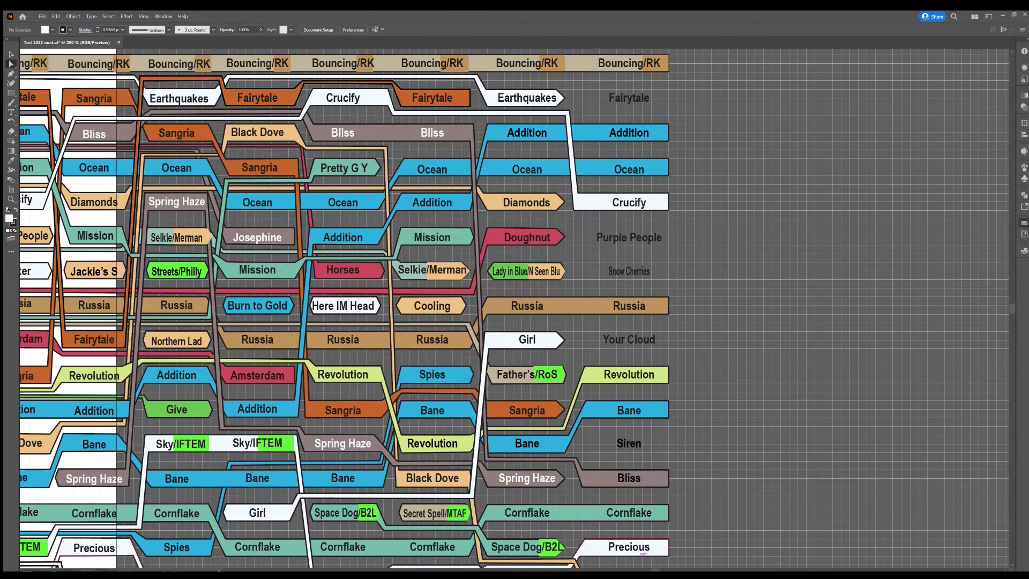
{"action": "scroll", "coordinate": [631, 263], "scroll_direction": "left", "scroll_amount": 10}
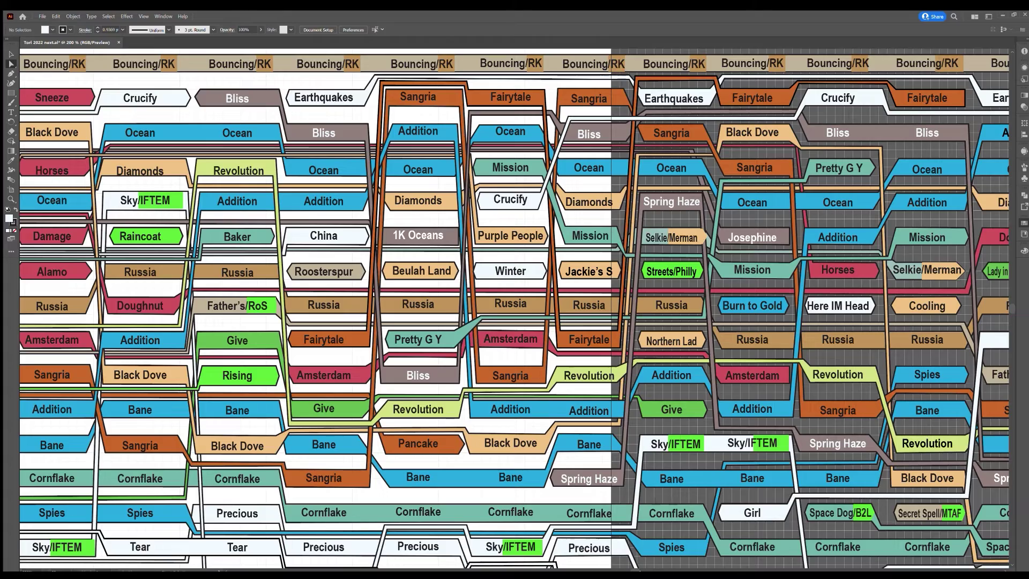
{"action": "scroll", "coordinate": [579, 486], "scroll_direction": "down", "scroll_amount": 2}
{"action": "scroll", "coordinate": [579, 486], "scroll_direction": "up", "scroll_amount": 5}
{"action": "scroll", "coordinate": [578, 486], "scroll_direction": "down", "scroll_amount": 2}
{"action": "scroll", "coordinate": [579, 486], "scroll_direction": "down", "scroll_amount": 2}
{"action": "scroll", "coordinate": [547, 568], "scroll_direction": "left", "scroll_amount": 10}
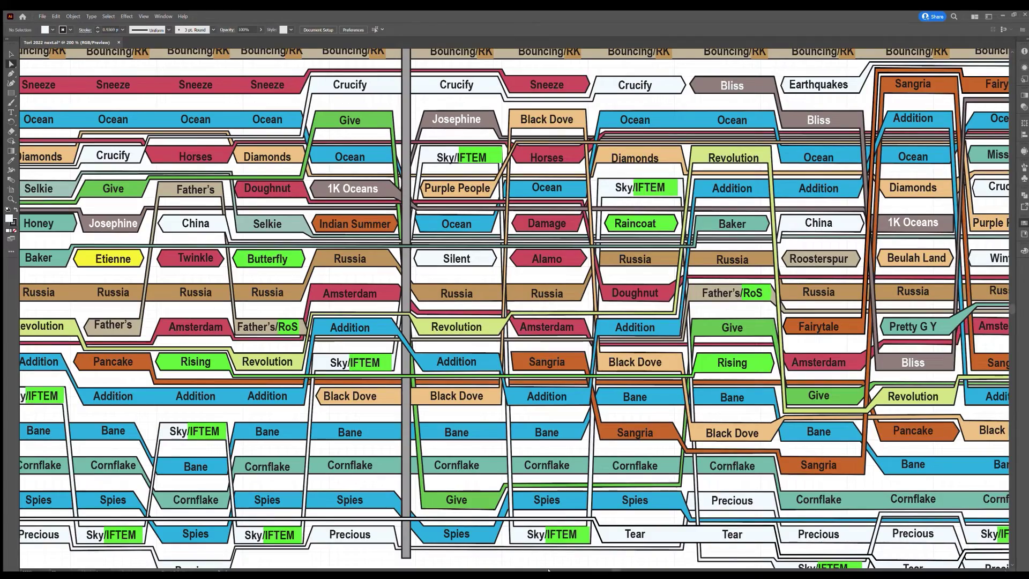
{"action": "scroll", "coordinate": [609, 570], "scroll_direction": "right", "scroll_amount": 15}
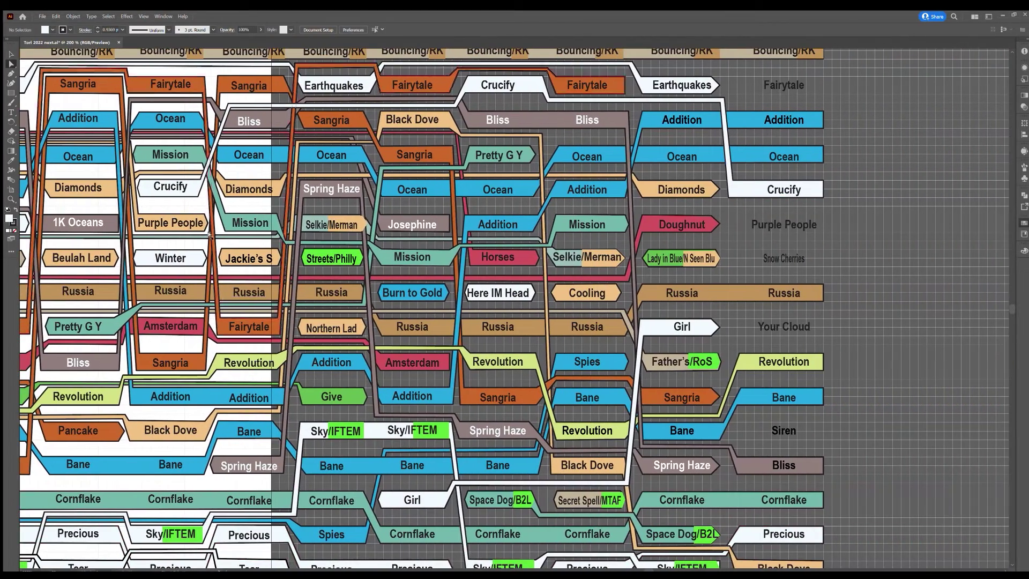
Route the Purple People connector from its 5/6 Raleigh bar beneath the Diamonds row up to the new 5/16 Portland column.
{"action": "left_click", "coordinate": [207, 228]}
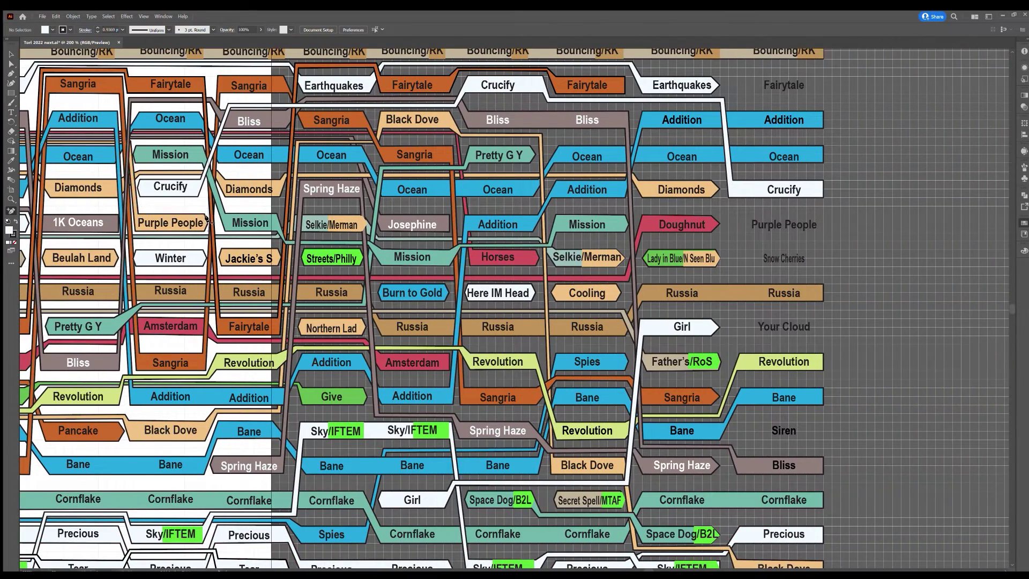
{"action": "left_click_drag", "start_coordinate": [206, 228], "coordinate": [227, 206]}
{"action": "key", "text": "plus"}
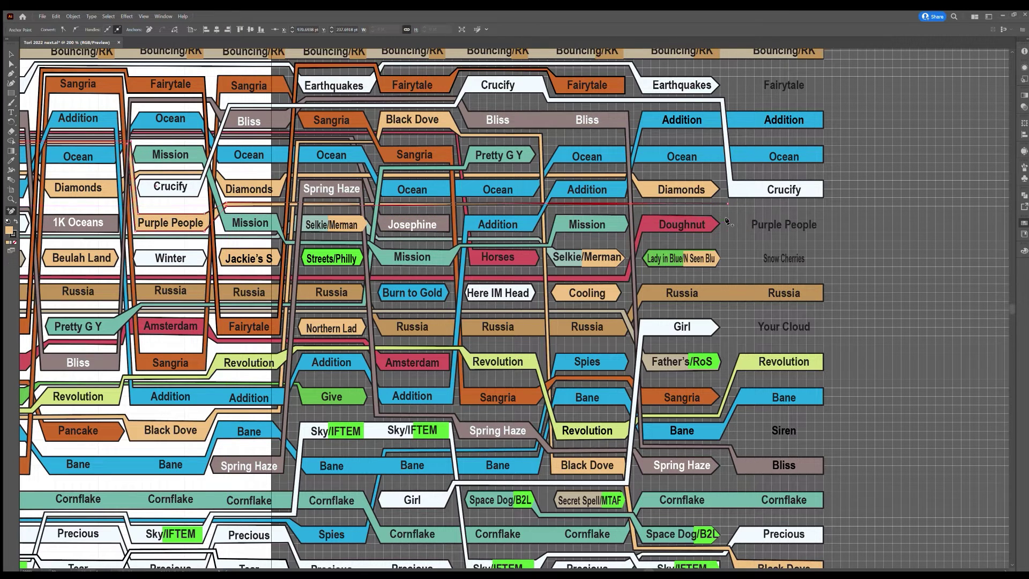
{"action": "key", "text": "Down"}
{"action": "key", "text": "Down"}
{"action": "key", "text": "Right"}
{"action": "key", "text": "Right"}
{"action": "key", "text": "Right"}
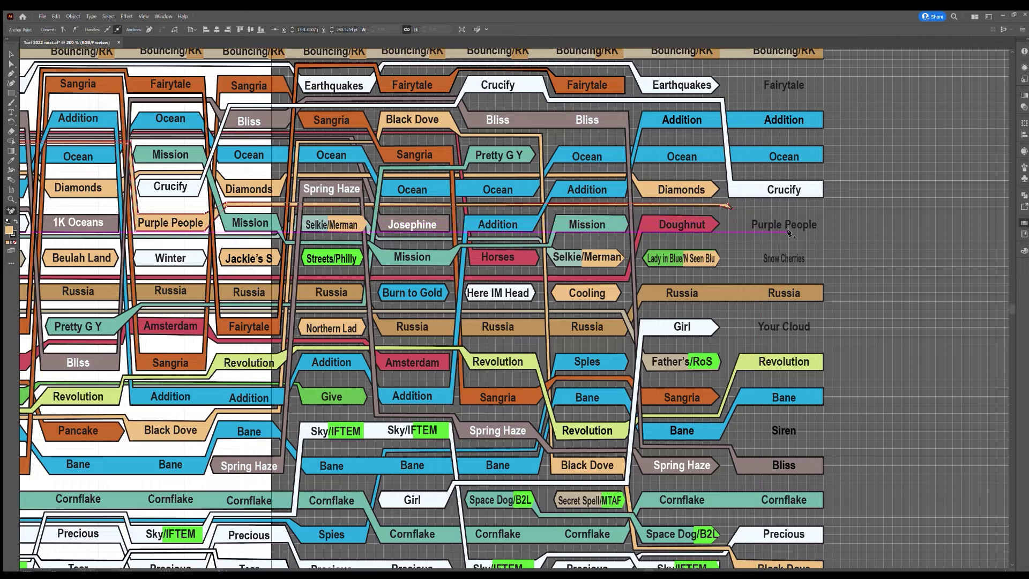
Widen the end of the connector into a full bar behind the new column's Purple People label.
{"action": "left_click", "coordinate": [735, 215]}
{"action": "left_click", "coordinate": [144, 16]}
{"action": "mouse_move", "coordinate": [735, 215]}
{"action": "left_mouse_down"}
{"action": "mouse_move", "coordinate": [788, 212]}
{"action": "mouse_move", "coordinate": [824, 232]}
{"action": "mouse_move", "coordinate": [738, 232]}
{"action": "mouse_move", "coordinate": [738, 215]}
{"action": "left_mouse_up"}
{"action": "key", "text": "a"}
{"action": "left_click", "coordinate": [743, 208]}
{"action": "left_click", "coordinate": [729, 223]}
{"action": "left_click", "coordinate": [737, 212]}
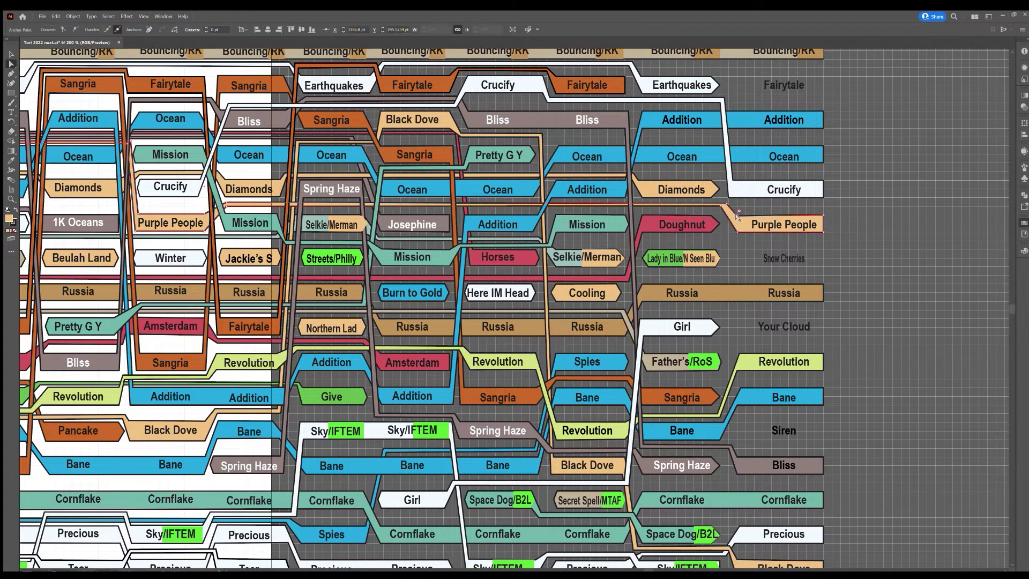
{"action": "left_click", "coordinate": [745, 238]}
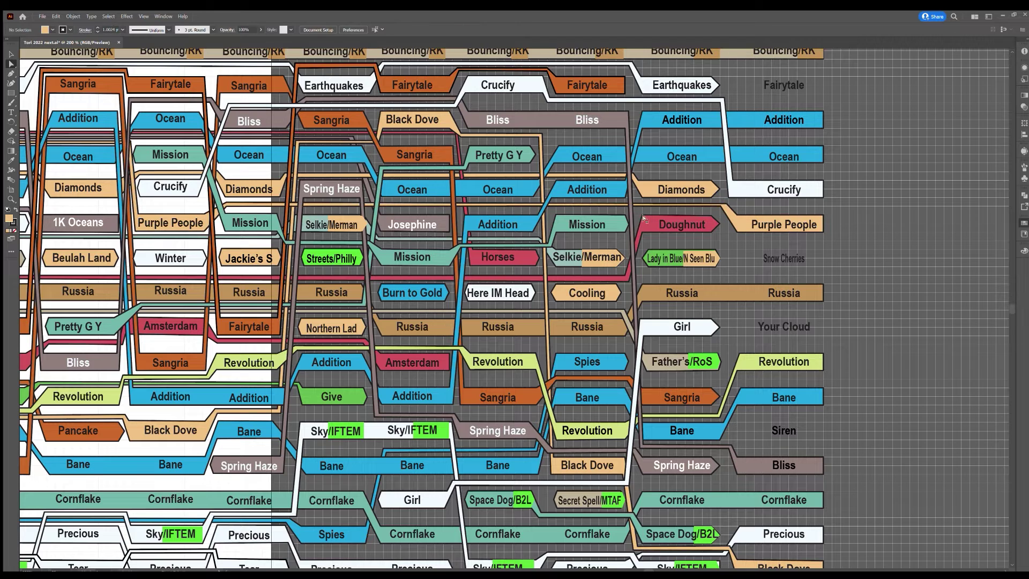
Fine-tune the Purple People connector's bend anchors near 5/8 Oxon Hill and just before the new column.
{"action": "left_click", "coordinate": [726, 209]}
{"action": "left_click_drag", "start_coordinate": [224, 206], "coordinate": [230, 210]}
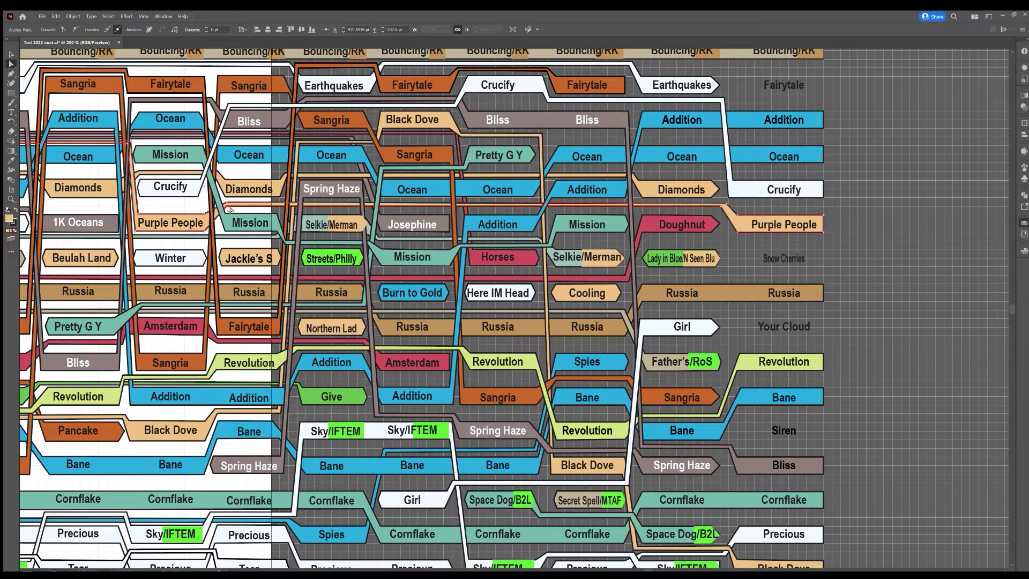
{"action": "left_click_drag", "start_coordinate": [724, 206], "coordinate": [726, 204]}
{"action": "left_click", "coordinate": [752, 209]}
{"action": "left_click", "coordinate": [727, 208]}
{"action": "left_click", "coordinate": [749, 210]}
Extend the Fairytale bar from 5/14 Boston over Earthquakes to the new column's Fairytale label.
{"action": "scroll", "coordinate": [749, 210], "scroll_direction": "up", "scroll_amount": 2}
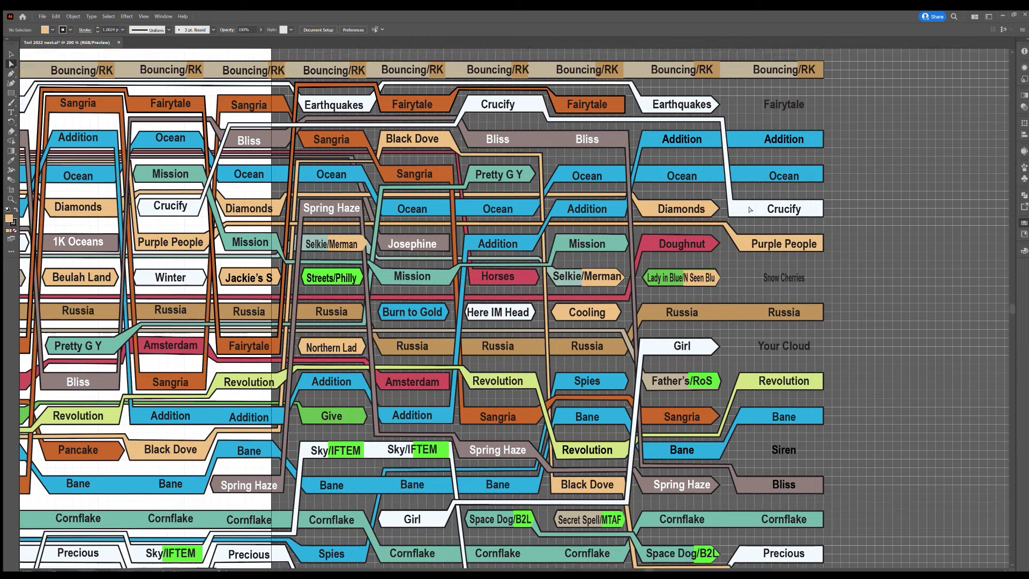
{"action": "left_click", "coordinate": [625, 110]}
{"action": "left_click_drag", "start_coordinate": [625, 111], "coordinate": [786, 112]}
{"action": "key", "text": "a"}
{"action": "left_click_drag", "start_coordinate": [604, 120], "coordinate": [738, 119]}
{"action": "key", "text": "a"}
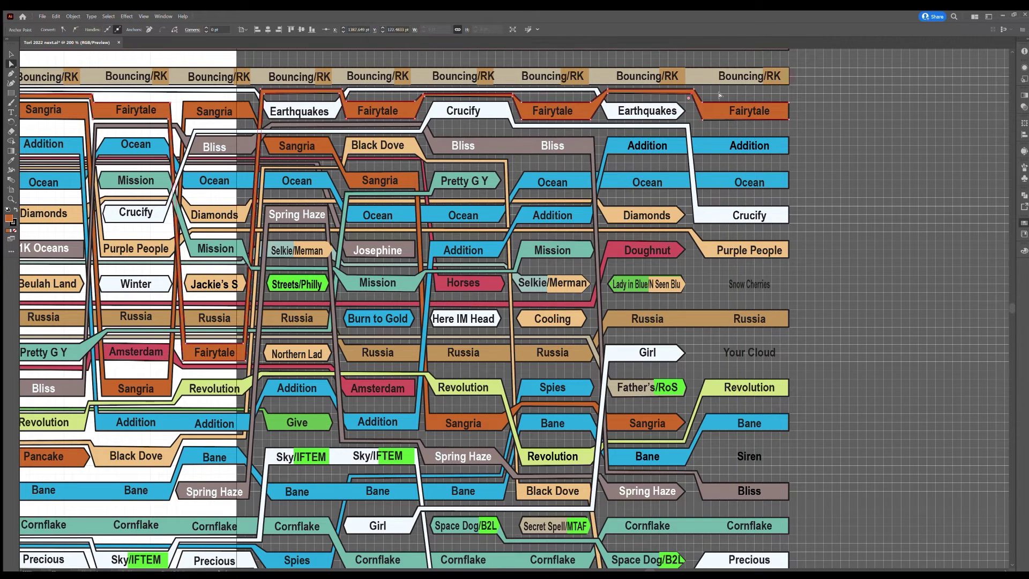
{"action": "left_click", "coordinate": [719, 94]}
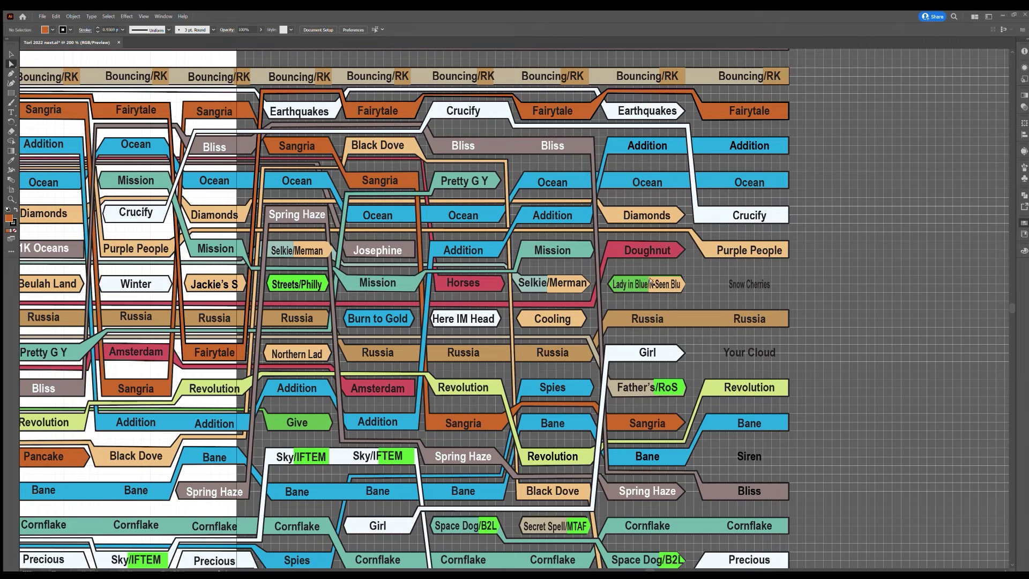
Place a copy of the Secret Spell/MTAF double-pointed shape behind the Snow Cherries label and fill it yellow-green.
{"action": "left_click", "coordinate": [538, 516]}
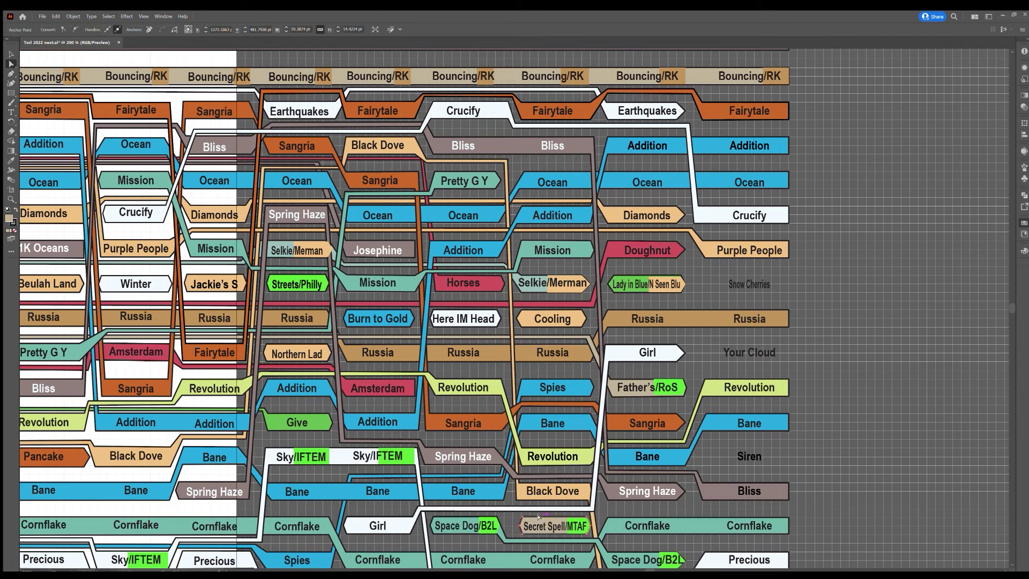
{"action": "key", "text": "v"}
{"action": "left_click_drag", "start_coordinate": [549, 517], "coordinate": [703, 284]}
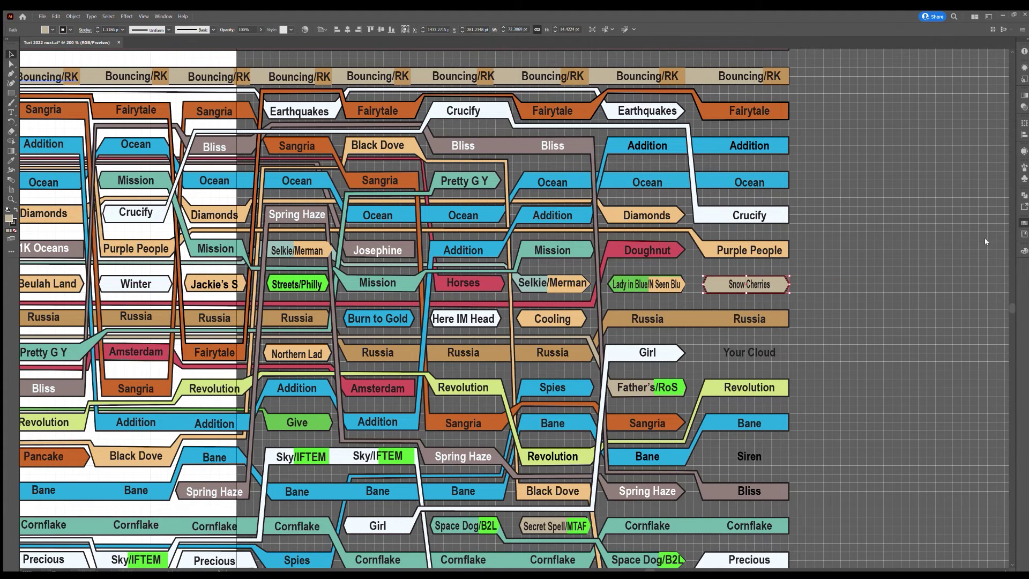
{"action": "scroll", "coordinate": [993, 244], "scroll_direction": "down", "scroll_amount": 5}
{"action": "scroll", "coordinate": [927, 568], "scroll_direction": "left", "scroll_amount": 10}
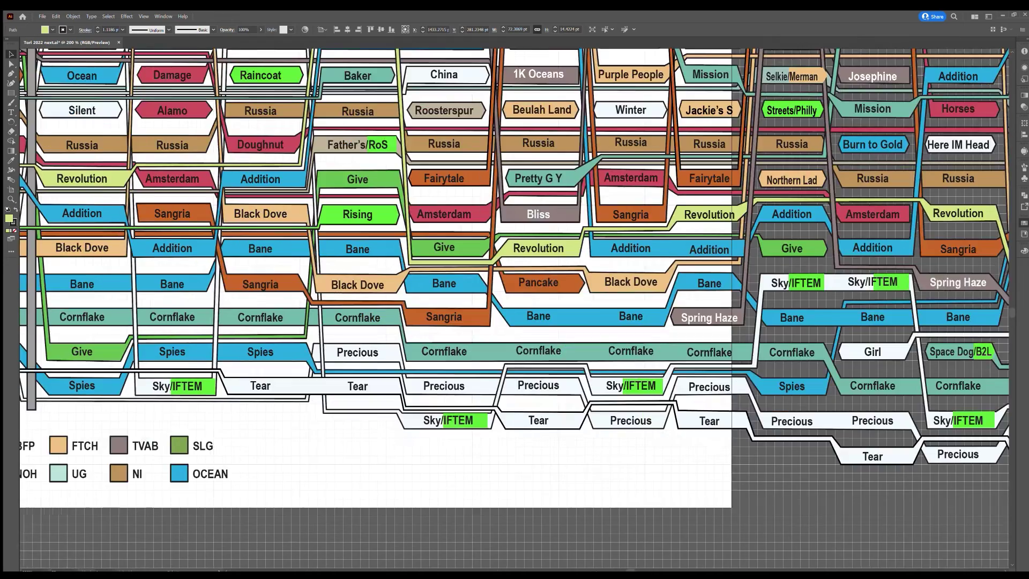
{"action": "scroll", "coordinate": [810, 396], "scroll_direction": "right", "scroll_amount": 10}
{"action": "scroll", "coordinate": [810, 396], "scroll_direction": "up", "scroll_amount": 3}
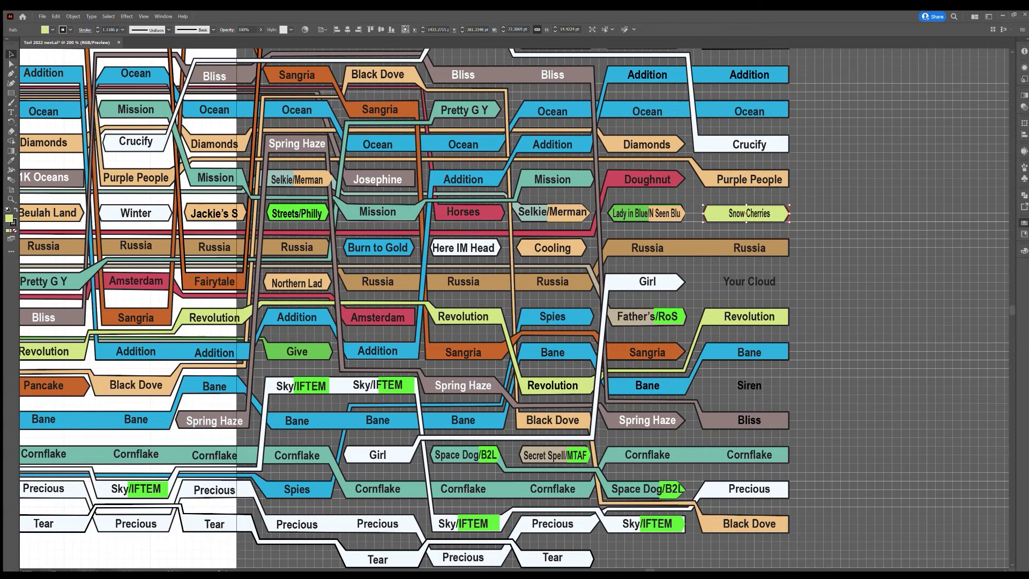
Place another copy of the double-pointed shape behind the Your Cloud label and fill it orange.
{"action": "key", "text": "ctrl+v"}
{"action": "left_click_drag", "start_coordinate": [533, 310], "coordinate": [765, 284]}
{"action": "left_click", "coordinate": [991, 245]}
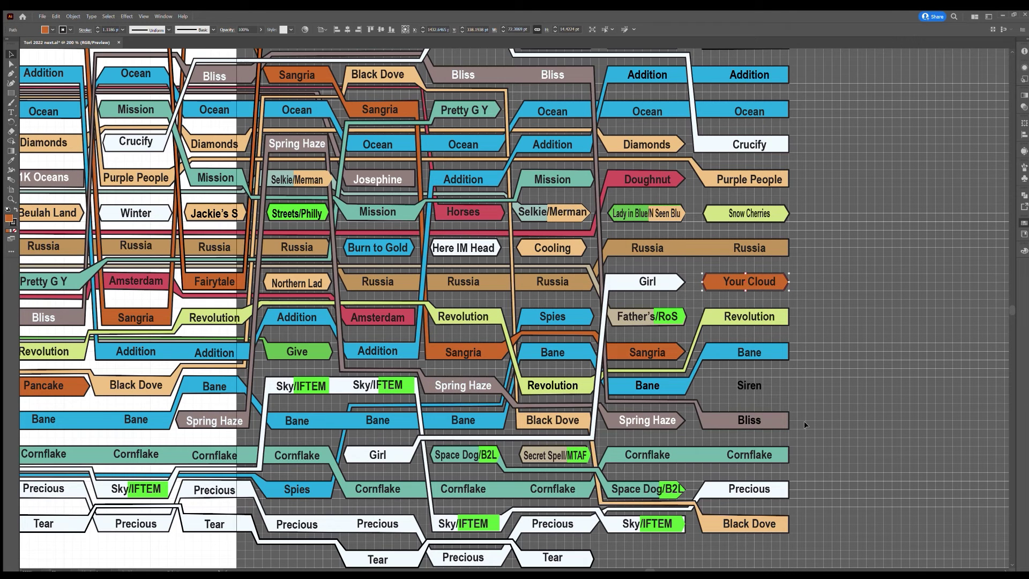
Place a further copy of the double-pointed shape behind the Siren label and fill it dark green.
{"action": "scroll", "coordinate": [515, 309], "scroll_direction": "down", "scroll_amount": 3}
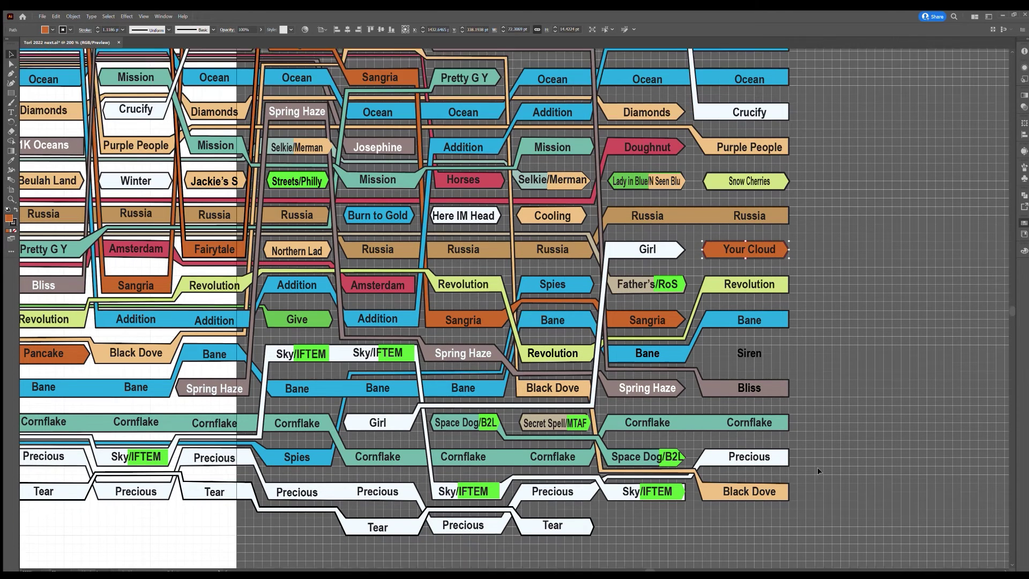
{"action": "left_click", "coordinate": [377, 569]}
{"action": "left_click", "coordinate": [376, 570]}
{"action": "left_click", "coordinate": [919, 570]}
{"action": "left_click", "coordinate": [919, 570]}
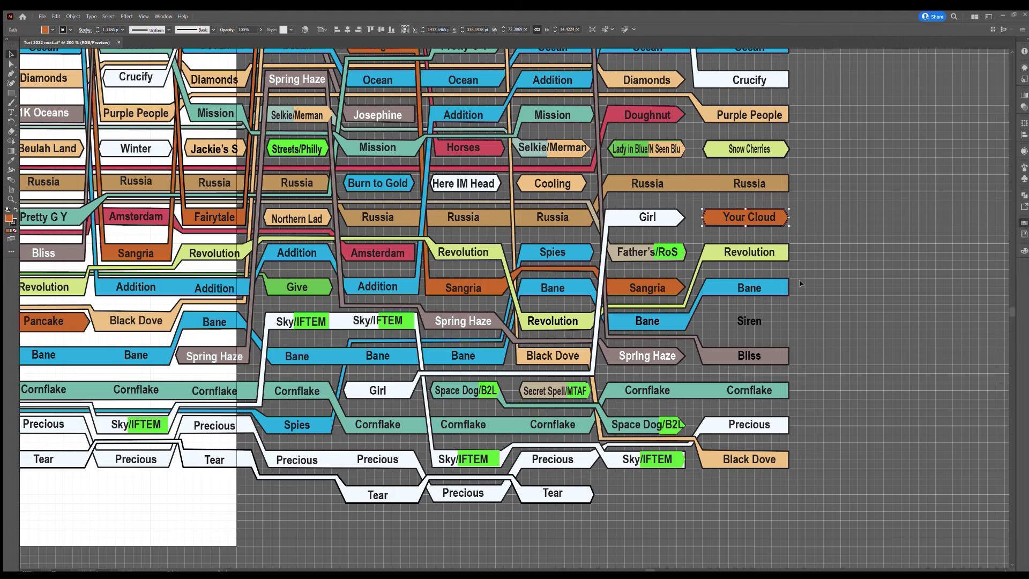
{"action": "key", "text": "ctrl+v"}
{"action": "left_click_drag", "start_coordinate": [544, 311], "coordinate": [775, 324]}
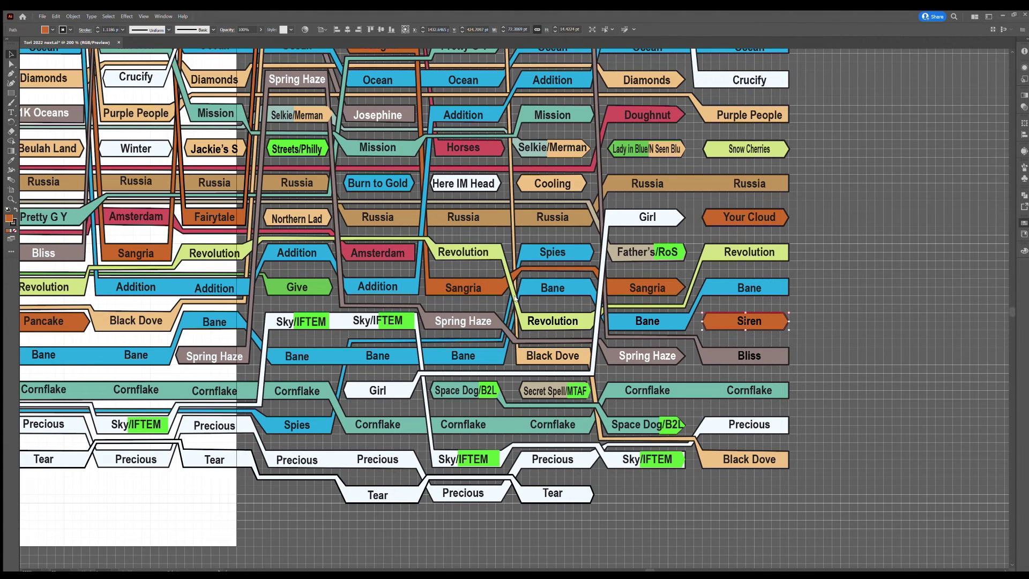
{"action": "left_click", "coordinate": [603, 242]}
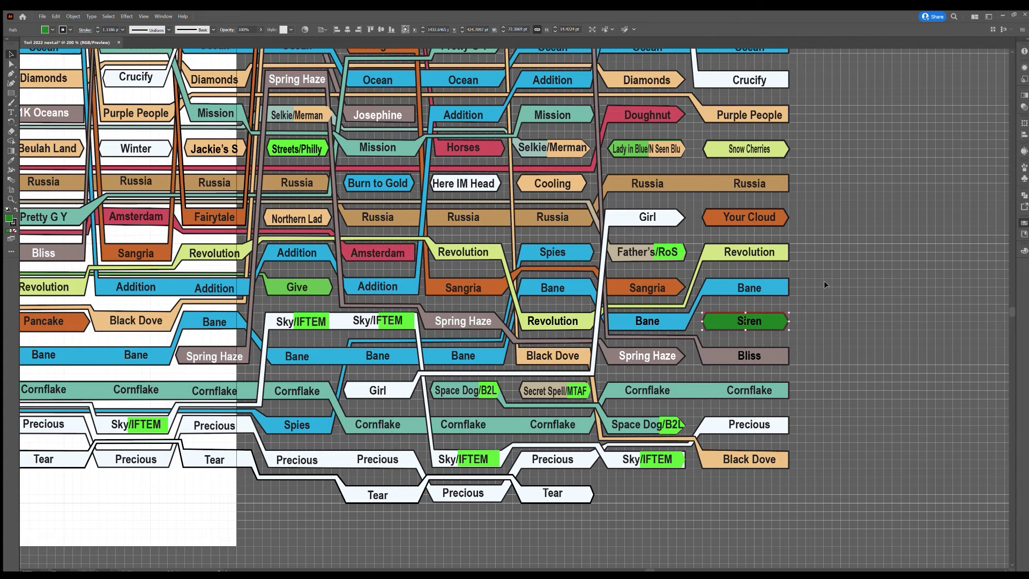
Duplicate the SLG legend entry and place the copy beside the OCEAN entry.
{"action": "left_click", "coordinate": [565, 569]}
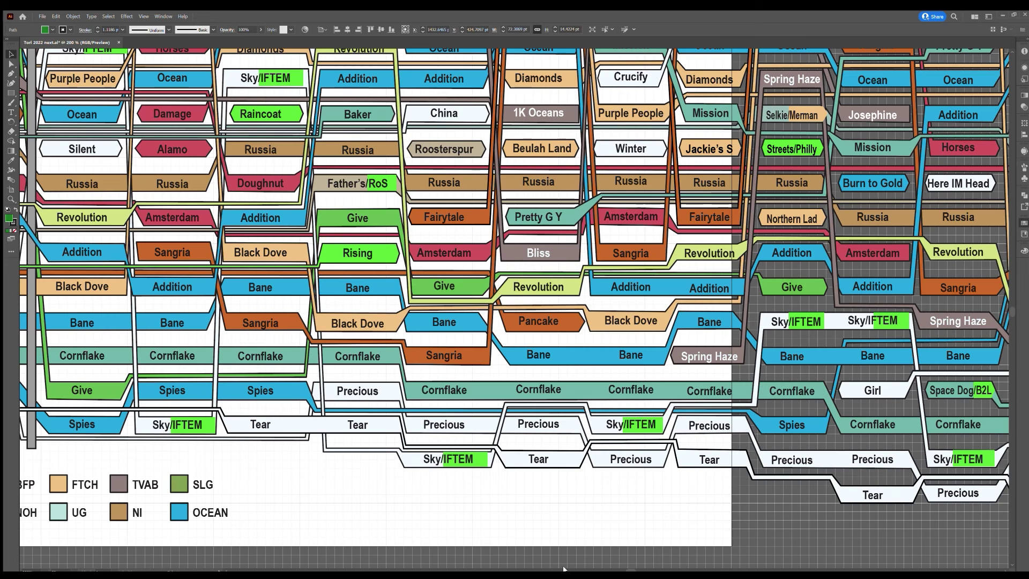
{"action": "left_click", "coordinate": [183, 485]}
{"action": "key", "text": "ctrl+c"}
{"action": "key", "text": "ctrl+v"}
{"action": "left_click_drag", "start_coordinate": [499, 316], "coordinate": [246, 521]}
Recolor the duplicated legend swatch dark green and change its label to MISC.
{"action": "double_click", "coordinate": [249, 515]}
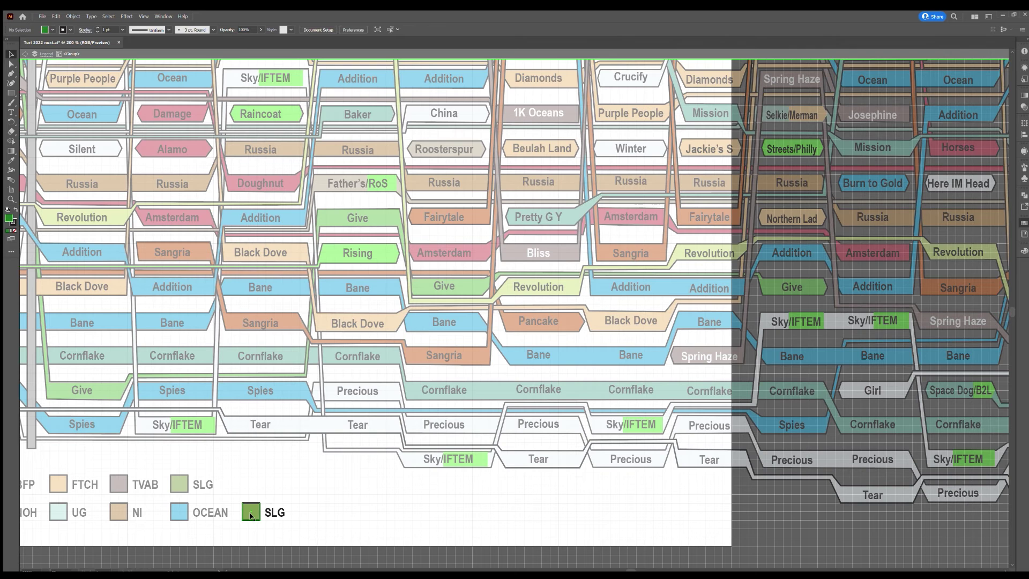
{"action": "left_click", "coordinate": [275, 513]}
{"action": "double_click", "coordinate": [275, 514]}
{"action": "type", "text": "MISC"}
{"action": "double_click", "coordinate": [342, 491]}
Change the Siren label's text color to white.
{"action": "left_click", "coordinate": [802, 569]}
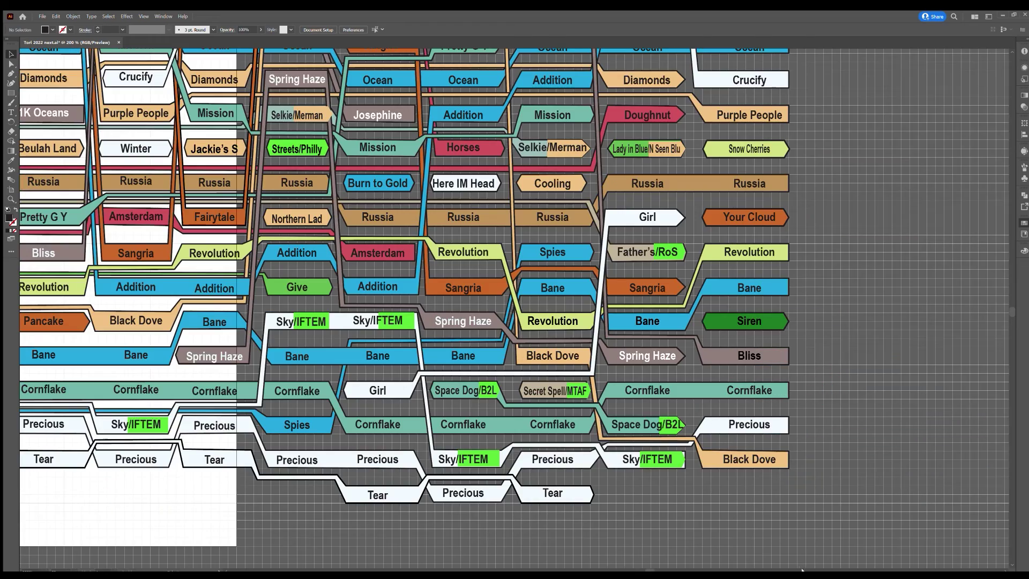
{"action": "left_click", "coordinate": [743, 318]}
{"action": "double_click", "coordinate": [743, 317]}
{"action": "left_click", "coordinate": [930, 248]}
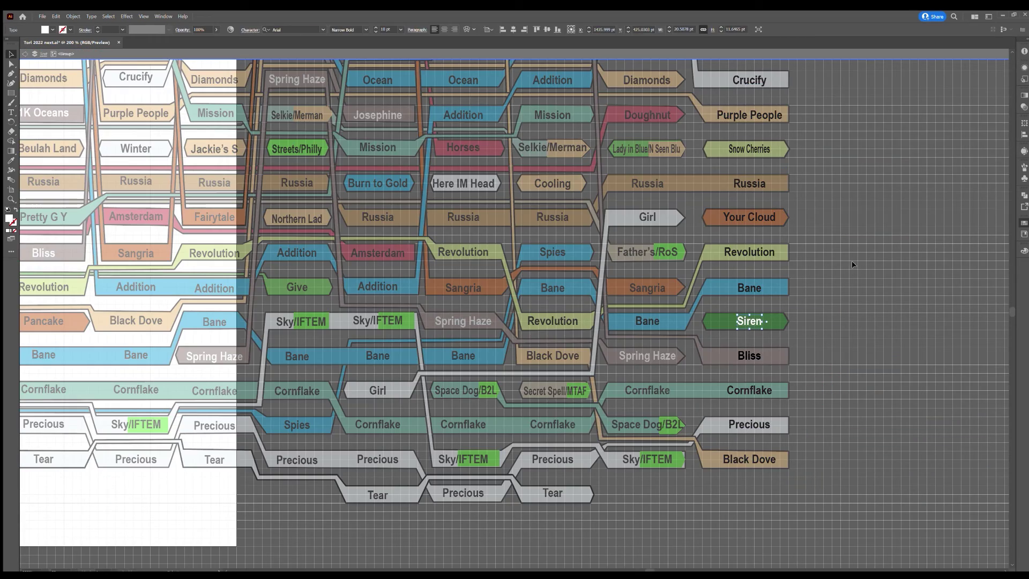
{"action": "double_click", "coordinate": [828, 297]}
Shape the first 5/16 Portland column's end of the Sky/IFTEM bar, including its green overlay, into a pointed arrow.
{"action": "scroll", "coordinate": [827, 297], "scroll_direction": "up", "scroll_amount": 5}
{"action": "scroll", "coordinate": [814, 306], "scroll_direction": "up", "scroll_amount": 1}
{"action": "scroll", "coordinate": [808, 319], "scroll_direction": "down", "scroll_amount": 4}
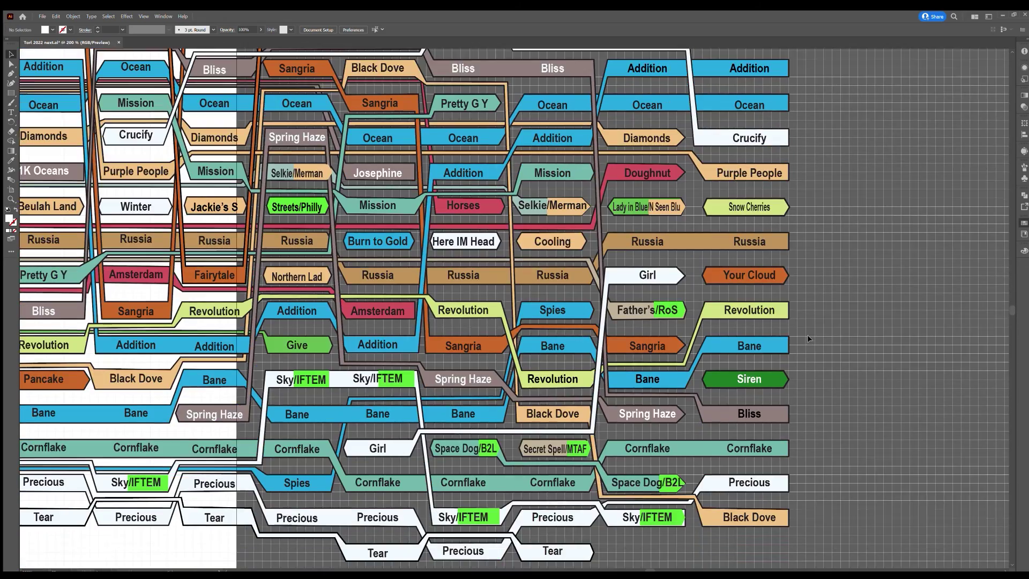
{"action": "key", "text": "a"}
{"action": "left_click", "coordinate": [684, 525]}
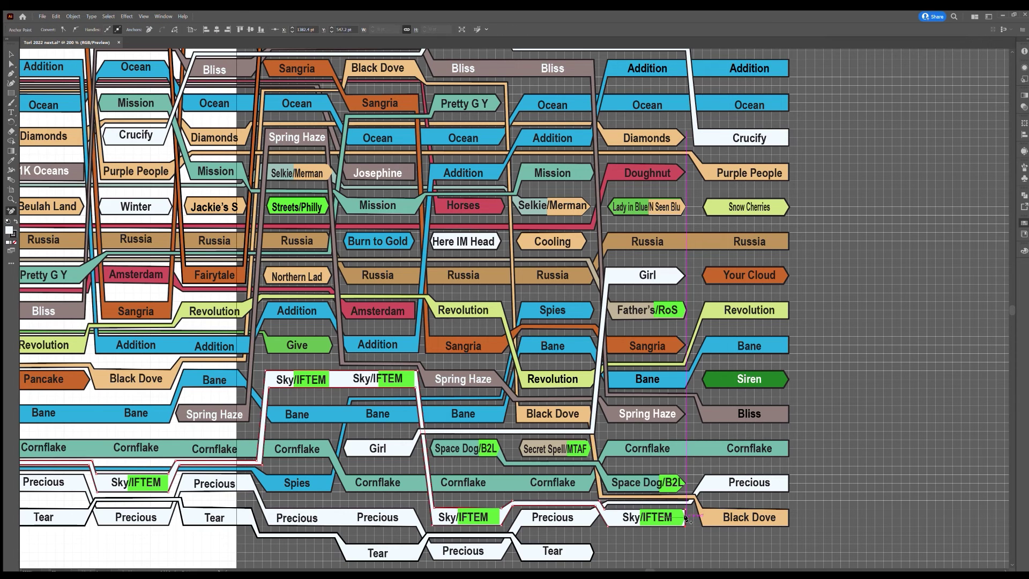
{"action": "left_click", "coordinate": [684, 524]}
{"action": "key", "text": "Left"}
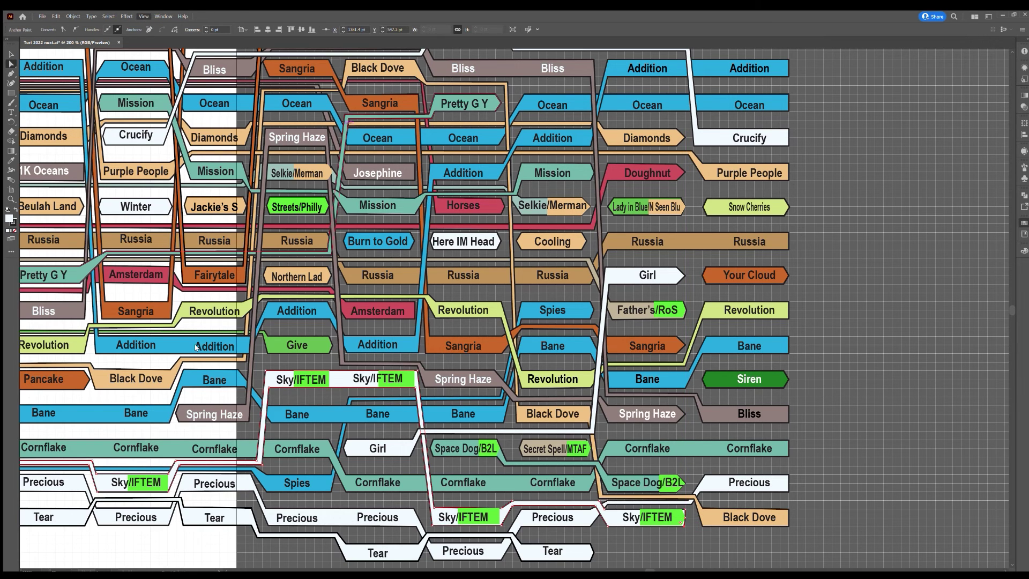
{"action": "left_click", "coordinate": [683, 524]}
{"action": "mouse_move", "coordinate": [684, 525]}
{"action": "left_mouse_down"}
{"action": "mouse_move", "coordinate": [683, 504]}
{"action": "mouse_move", "coordinate": [677, 526]}
{"action": "left_mouse_up"}
{"action": "left_click", "coordinate": [638, 525]}
{"action": "left_click", "coordinate": [667, 538]}
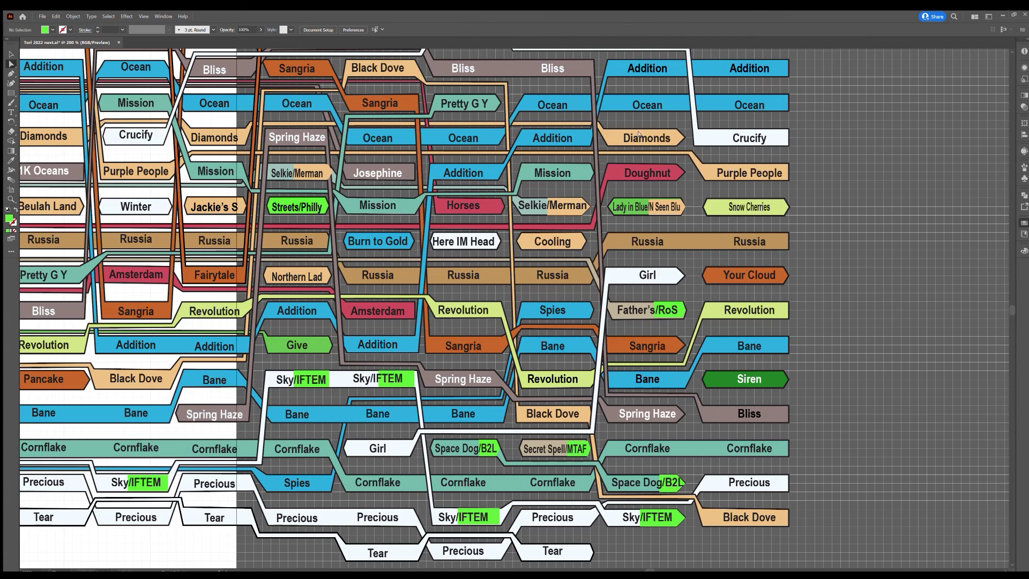
Show the bordered light-blue background enclosing all date columns, including the new one, and save the chart file.
{"action": "scroll", "coordinate": [570, 139], "scroll_direction": "up", "scroll_amount": 3}
{"action": "scroll", "coordinate": [570, 138], "scroll_direction": "down", "scroll_amount": 4}
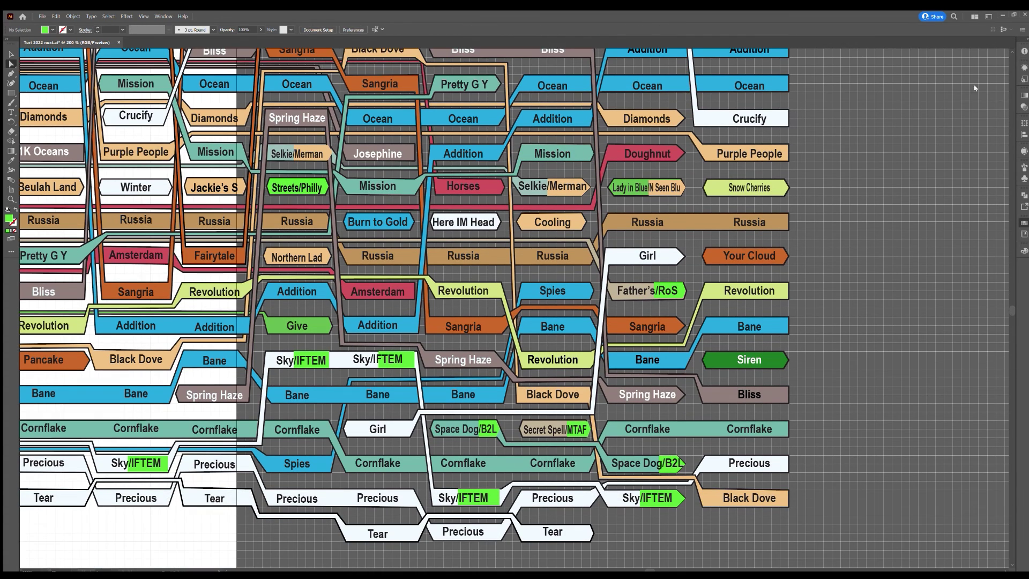
{"action": "scroll", "coordinate": [325, 197], "scroll_direction": "right", "scroll_amount": 1}
{"action": "key", "text": "ctrl+1"}
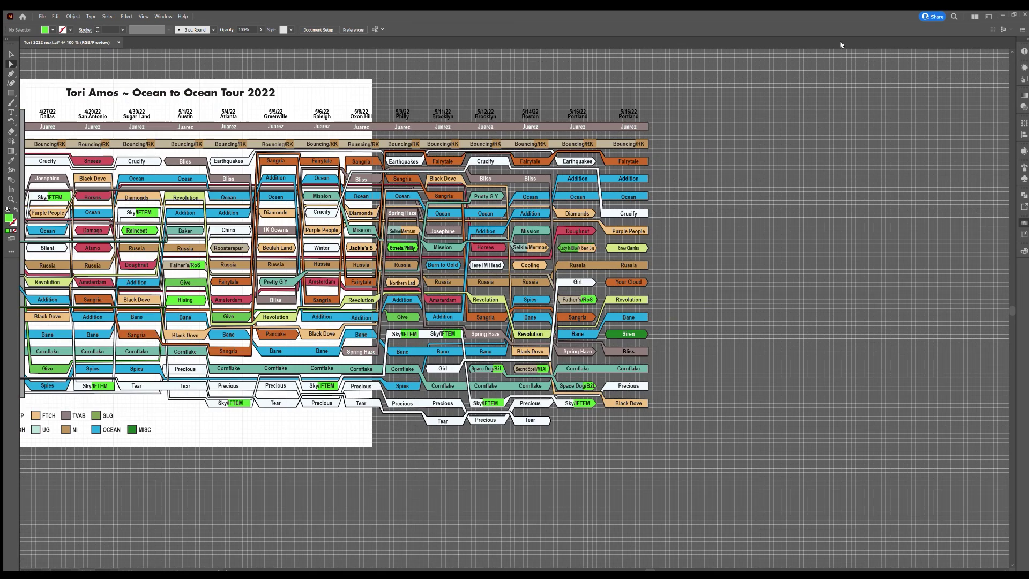
{"action": "left_click_drag", "start_coordinate": [667, 338], "coordinate": [888, 338]}
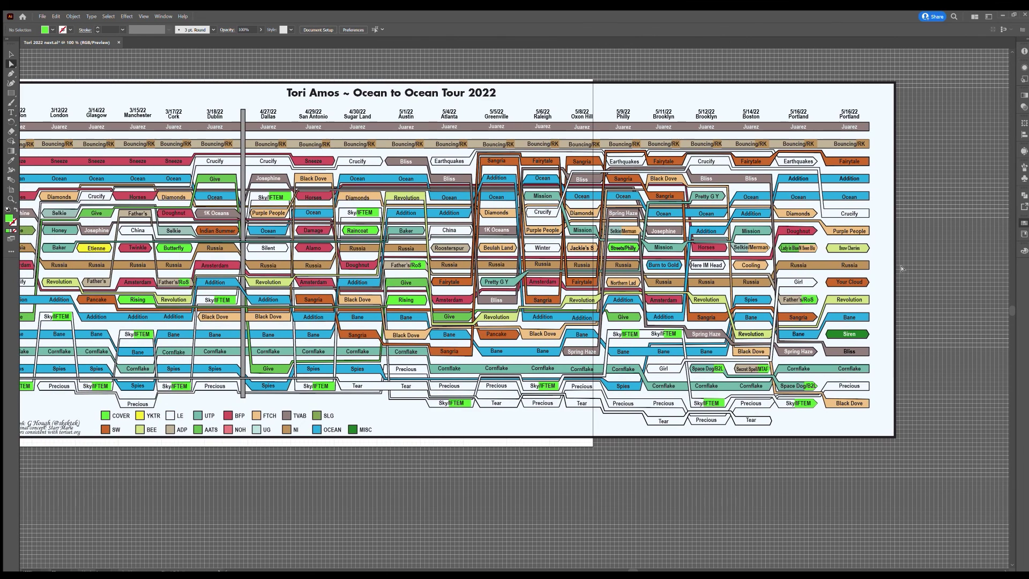
{"action": "key", "text": "ctrl+minus"}
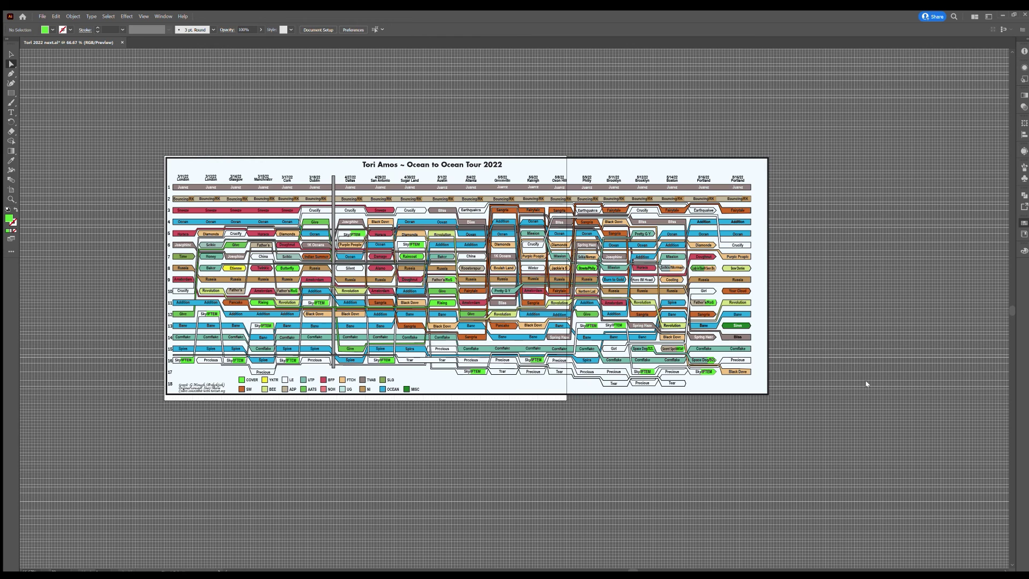
{"action": "key", "text": "ctrl+s"}
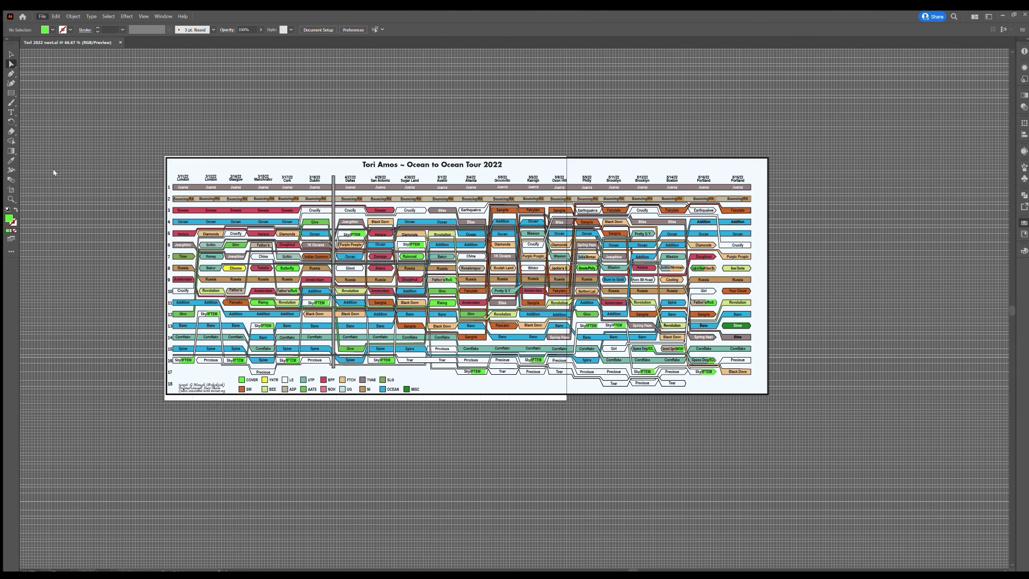